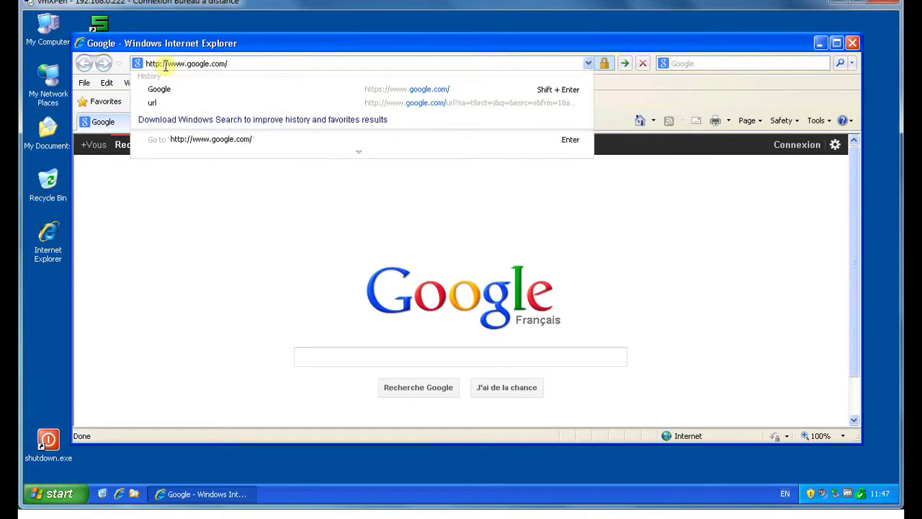
Step: Load tindev.net/blog in Internet Explorer
key(Delete)
key(Delete)
key(Delete)
key(Delete)
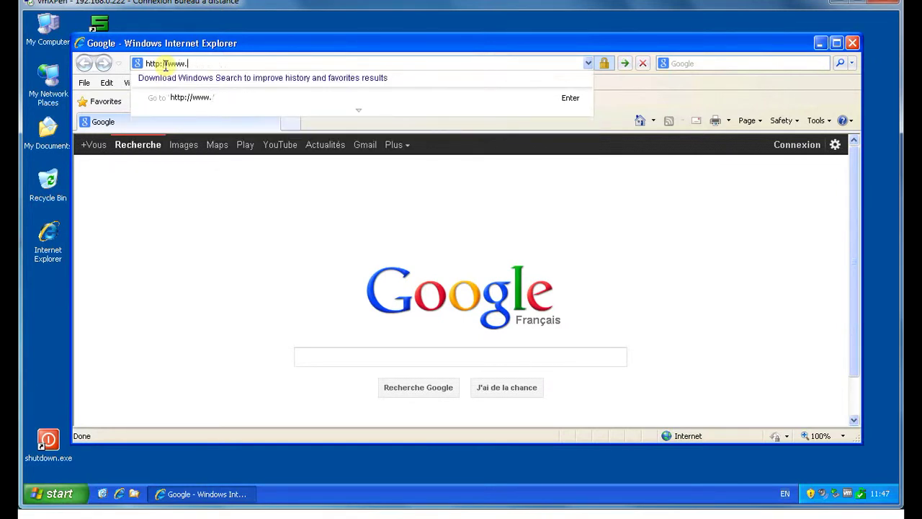
text(tindev.ne)
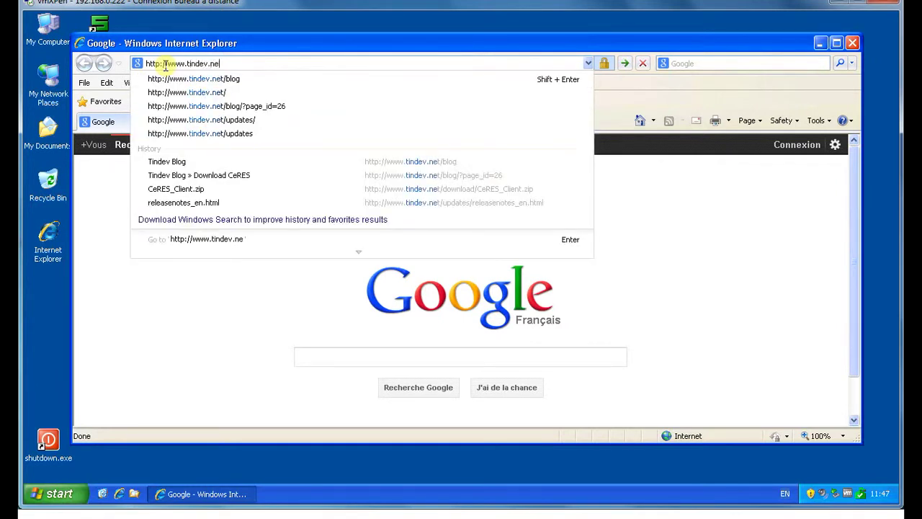
text(t/blog)
key(Return)
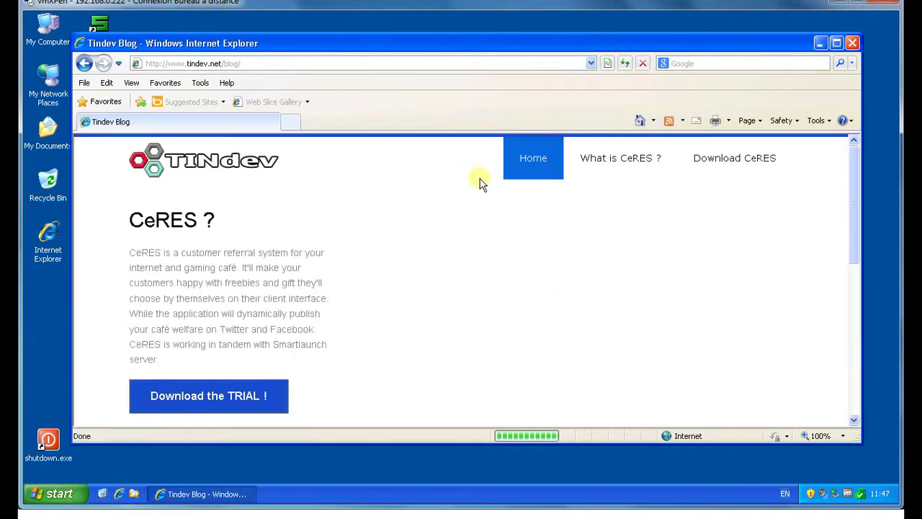
Step: Save CeRES_Client.zip from the trial download page to the desktop, then close the browser
click(214, 402)
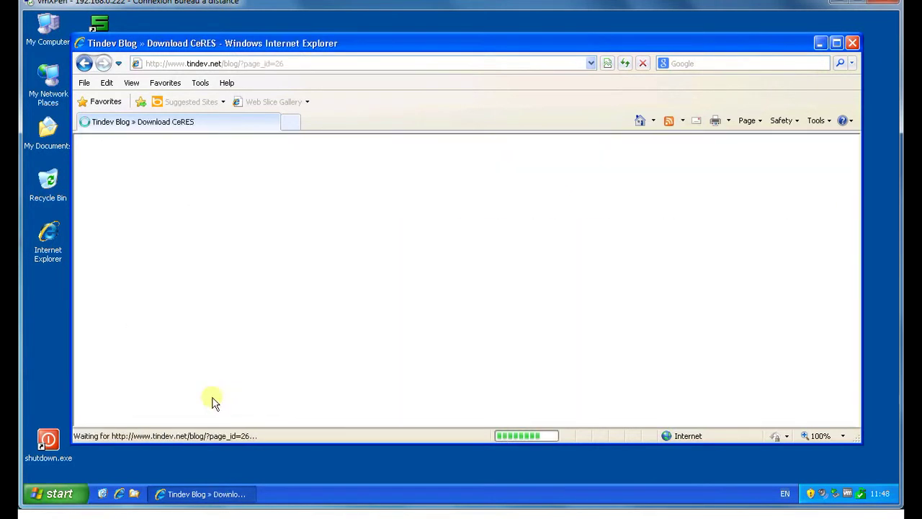
scroll(224, 387, down, 3)
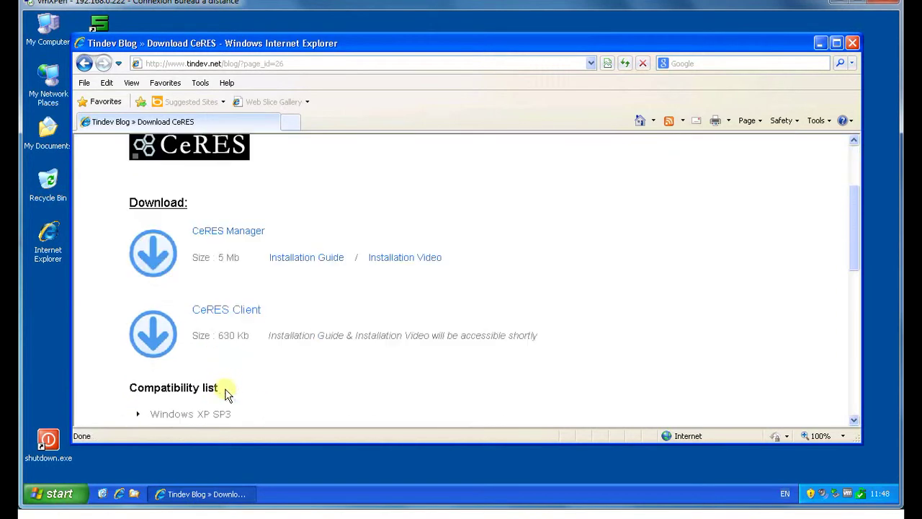
click(217, 317)
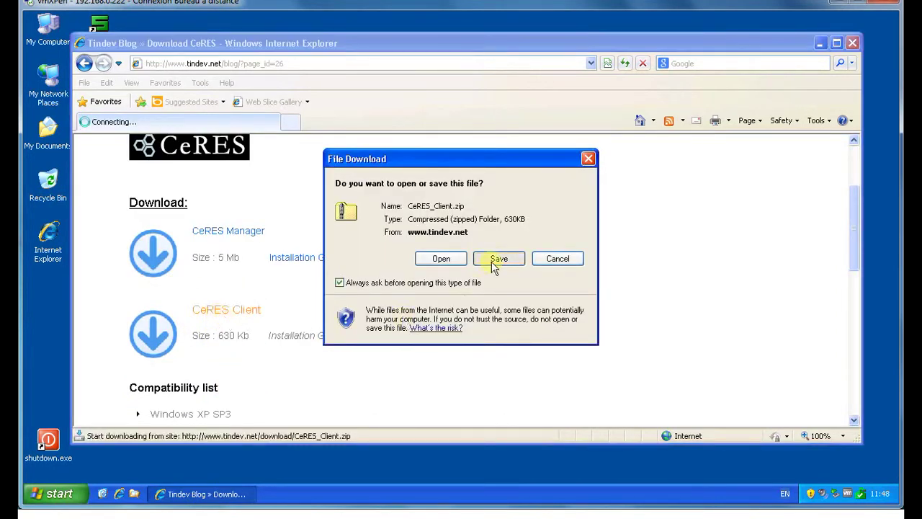
click(495, 261)
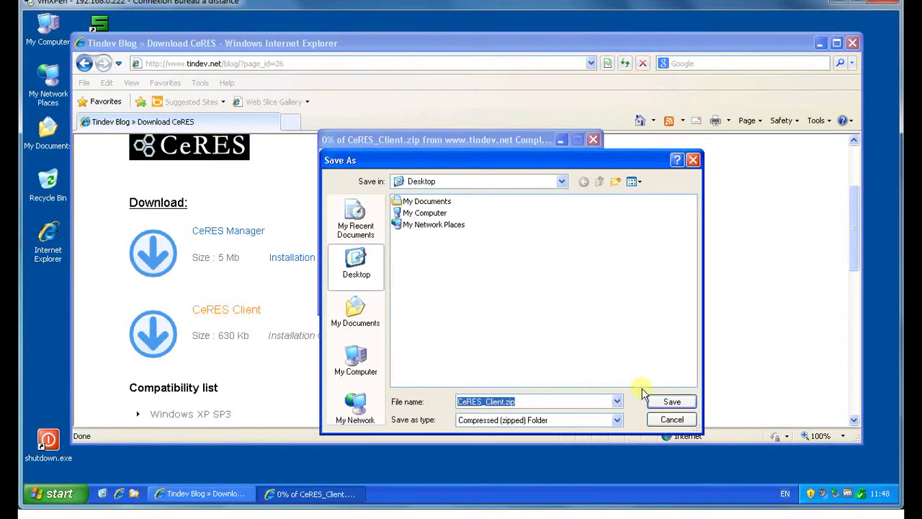
click(667, 402)
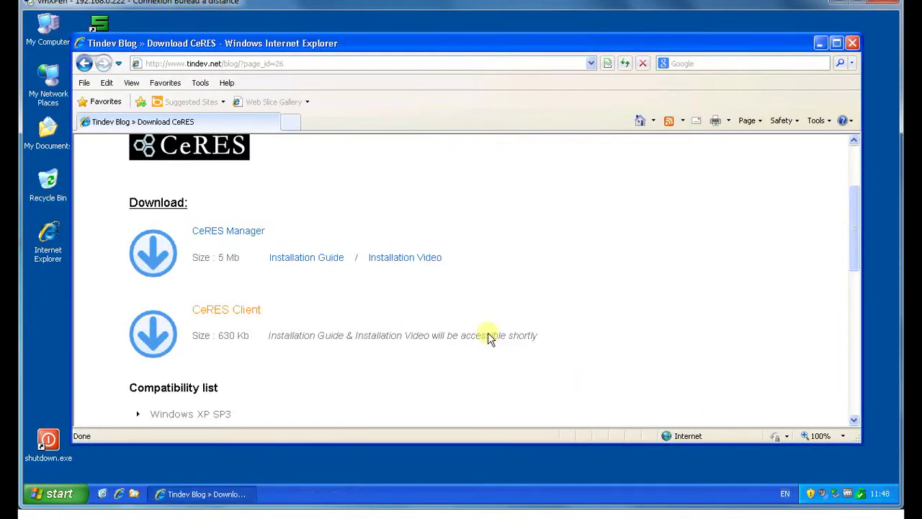
click(852, 42)
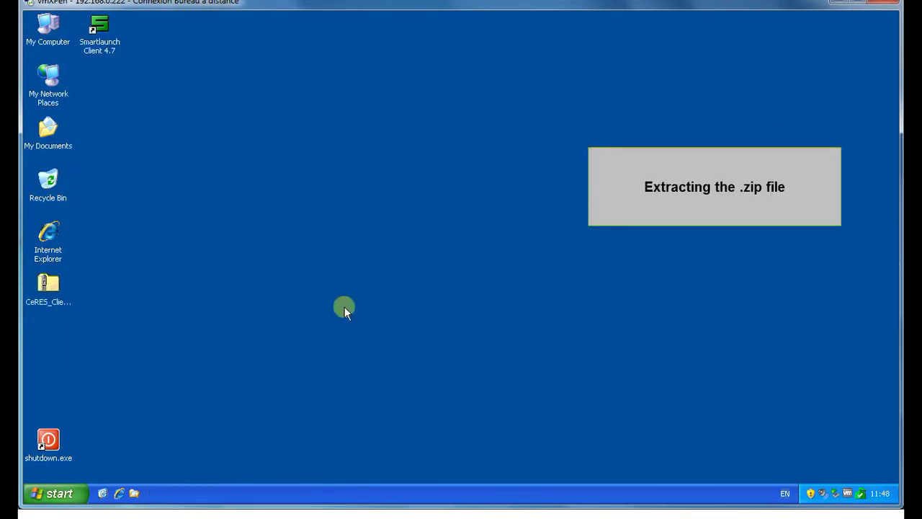
Step: Extract CeRES_Client.zip into a CeRES_Client folder on the desktop
click(48, 290)
right_click(48, 291)
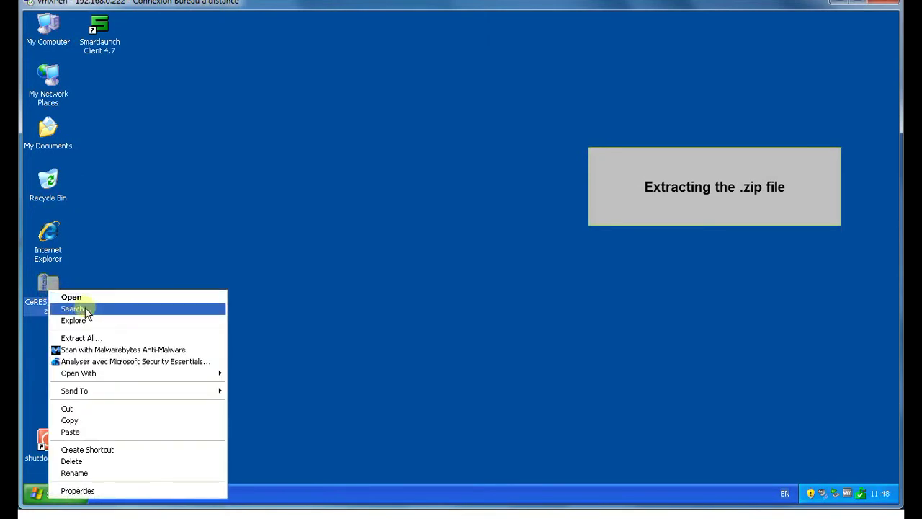
click(88, 339)
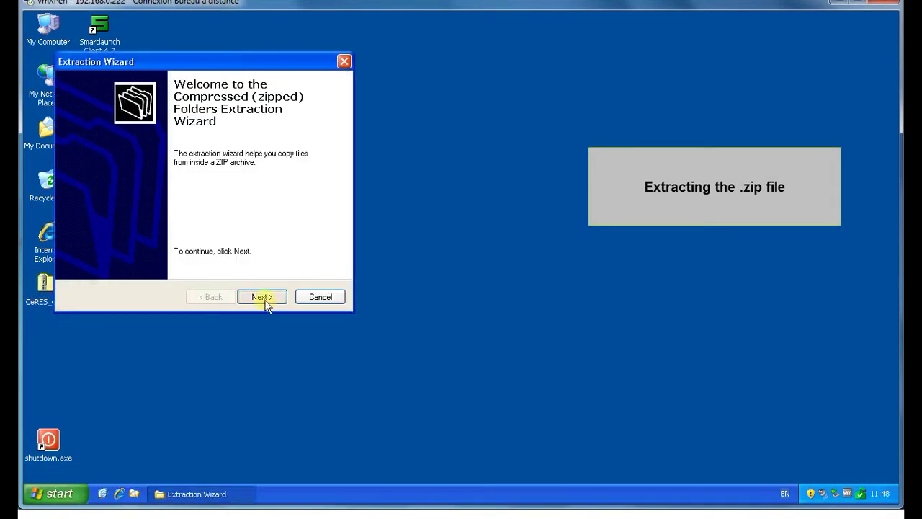
click(264, 299)
click(263, 298)
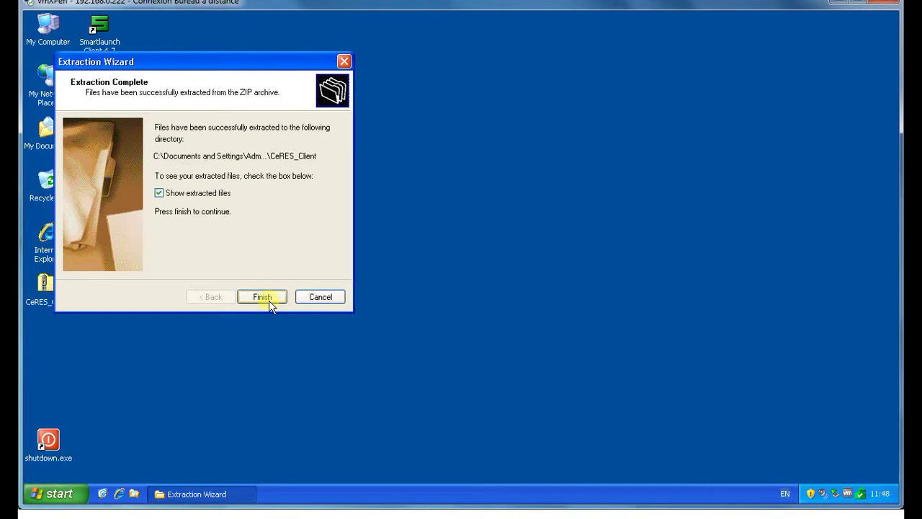
click(257, 294)
Step: Delete CeRES_Client.zip, then resize, reposition and close the extracted folder window
right_click(55, 293)
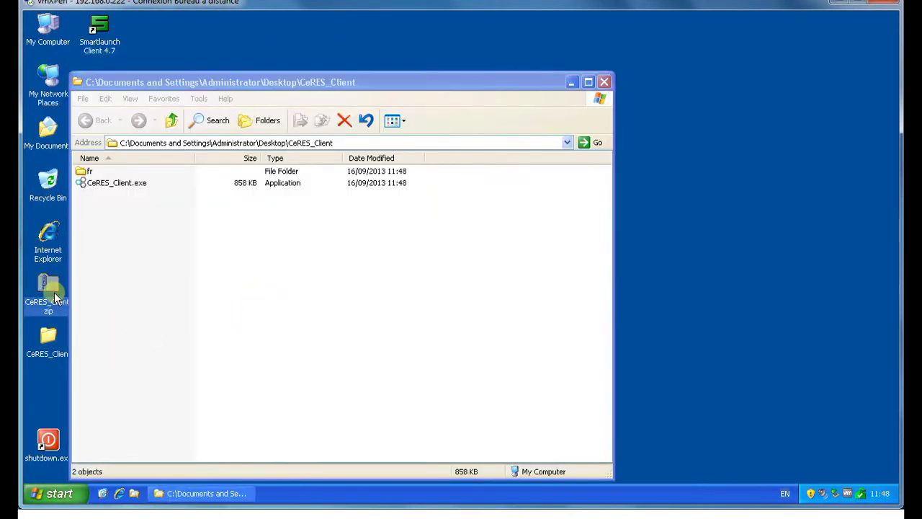
click(78, 464)
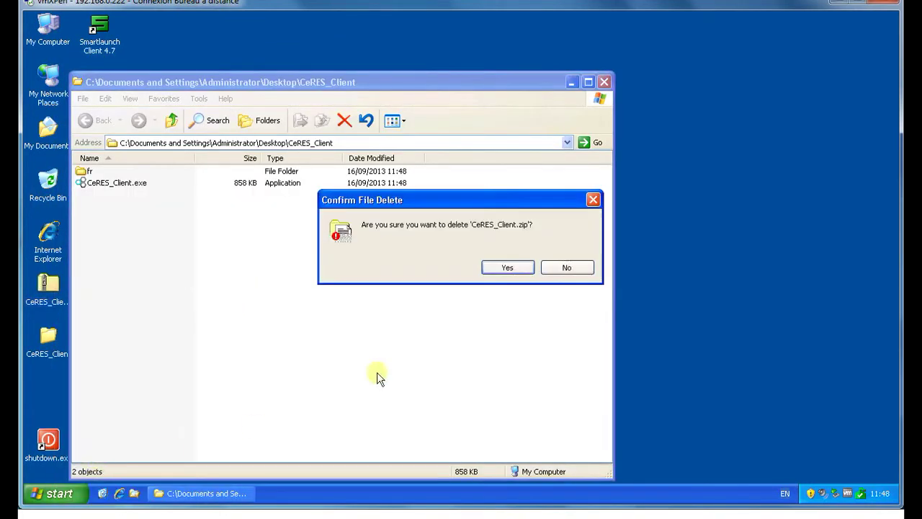
click(497, 271)
drag(609, 475, 498, 339)
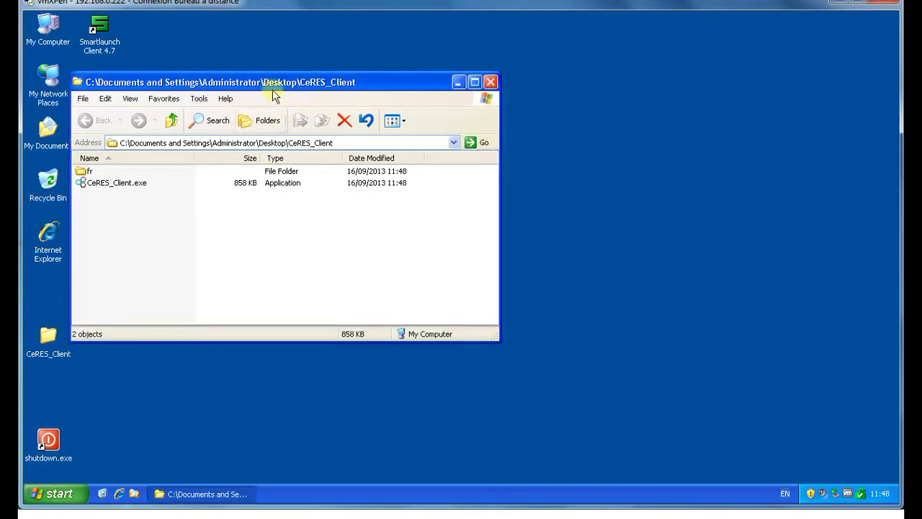
drag(273, 90, 387, 98)
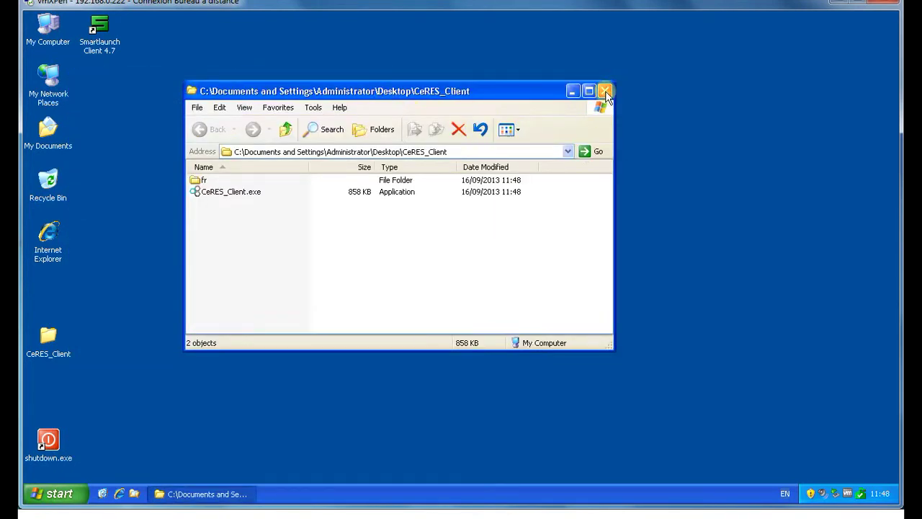
click(605, 92)
Step: Move the CeRES_Client folder from the desktop into C:\Program Files\TinDEV
click(133, 494)
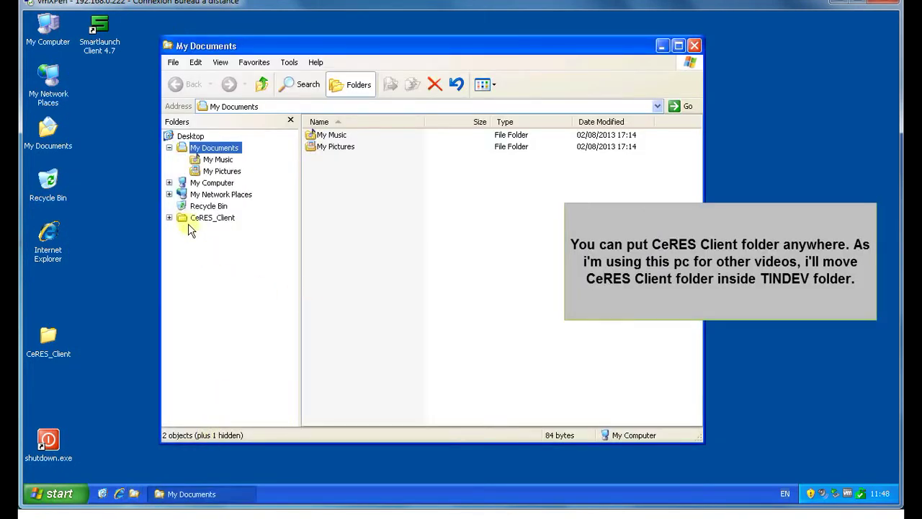
click(168, 182)
click(226, 206)
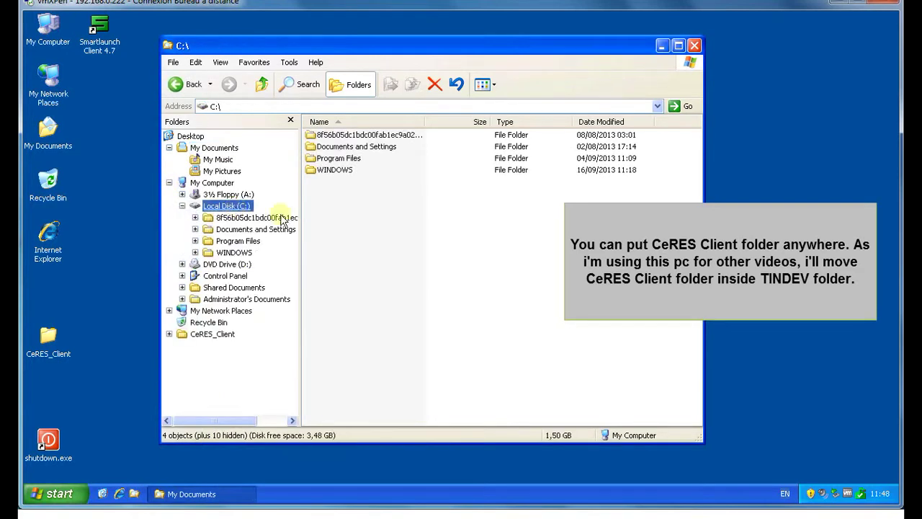
double_click(358, 148)
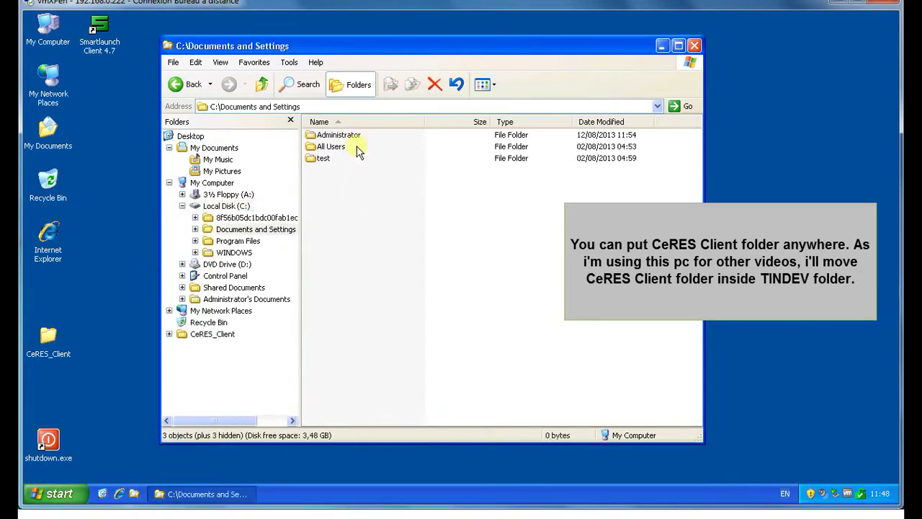
click(262, 85)
double_click(331, 158)
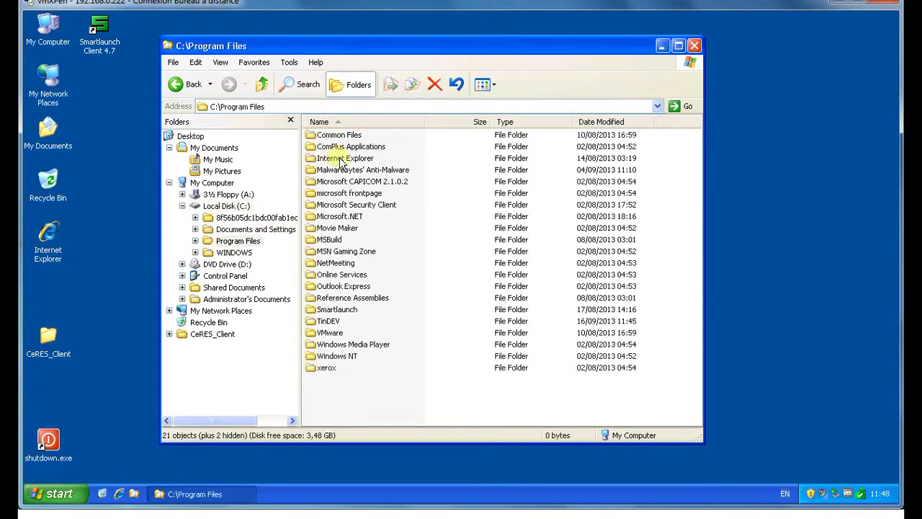
double_click(328, 322)
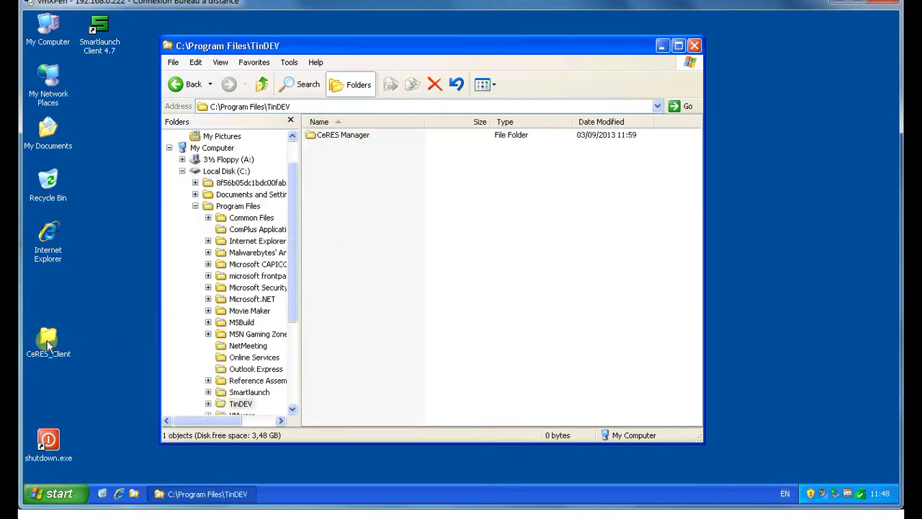
drag(47, 348, 404, 252)
click(425, 271)
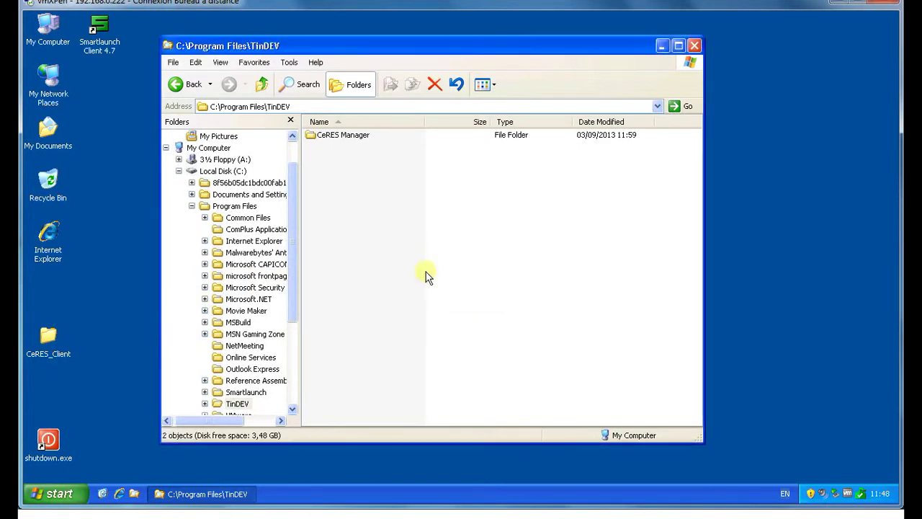
click(380, 202)
Step: Create a desktop shortcut to CeRES_Client.exe and place it beside Smartlaunch Client
double_click(345, 146)
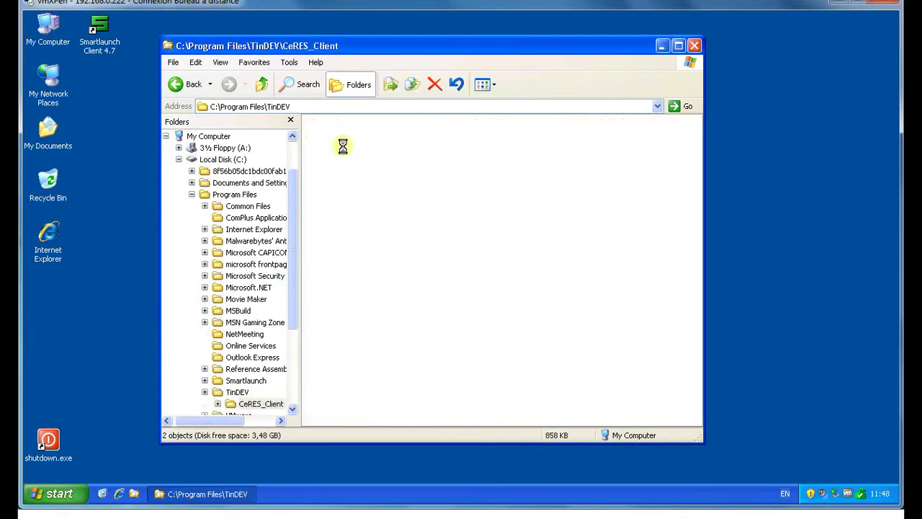
drag(345, 147, 123, 150)
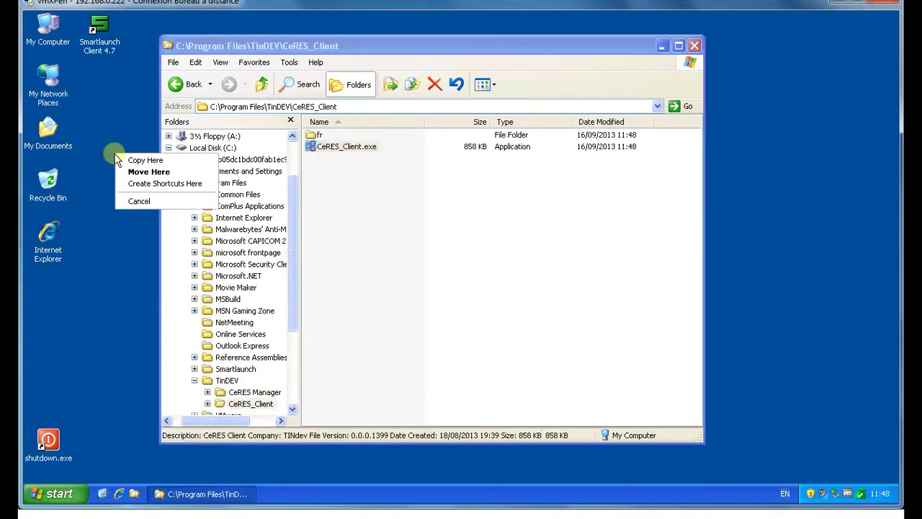
click(135, 181)
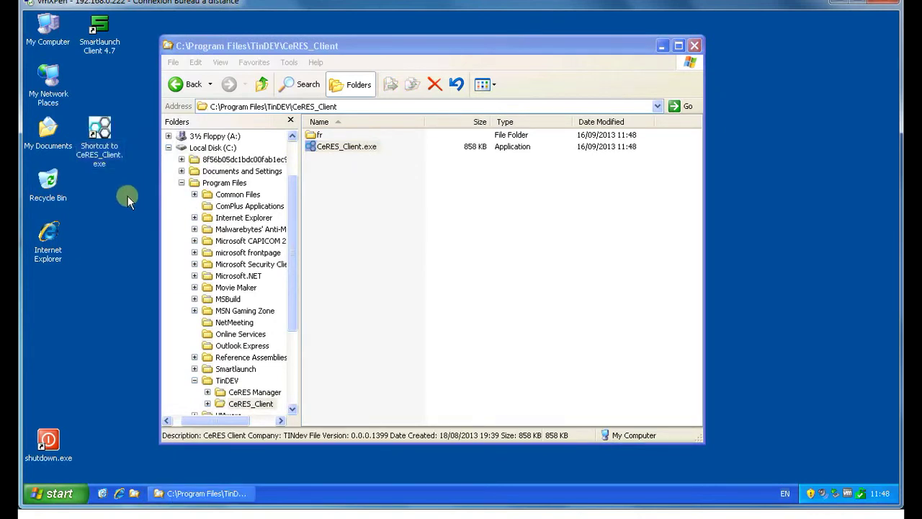
click(695, 46)
drag(99, 129, 162, 40)
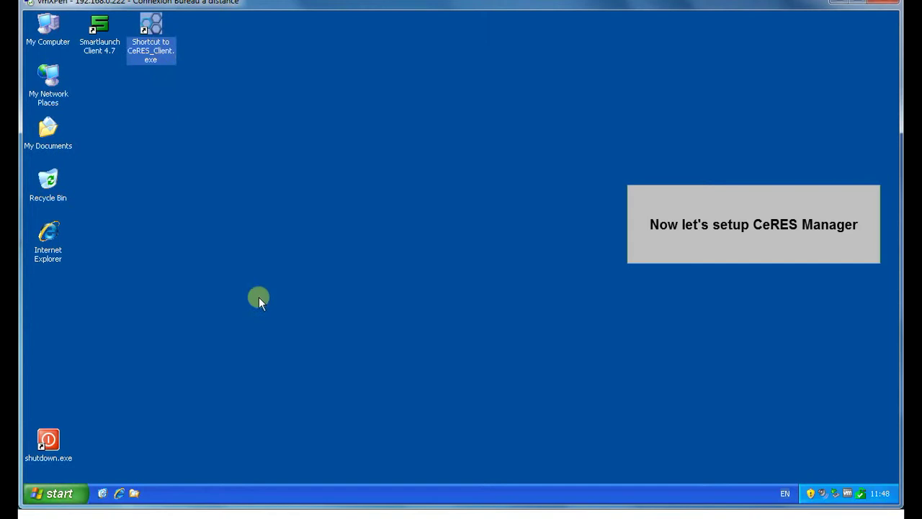
Step: Start CeRES Manager on the Windows 8 session and log in with the administrator account
click(273, 331)
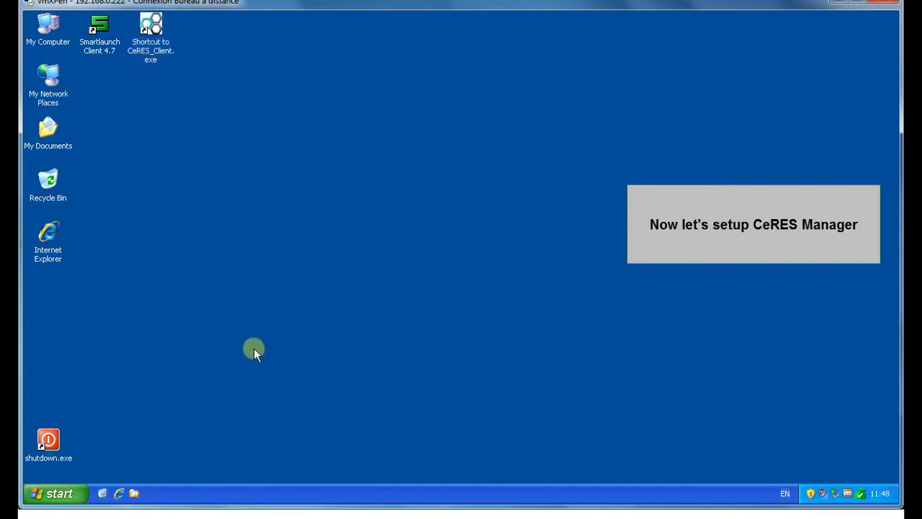
mouse_move(184, 514)
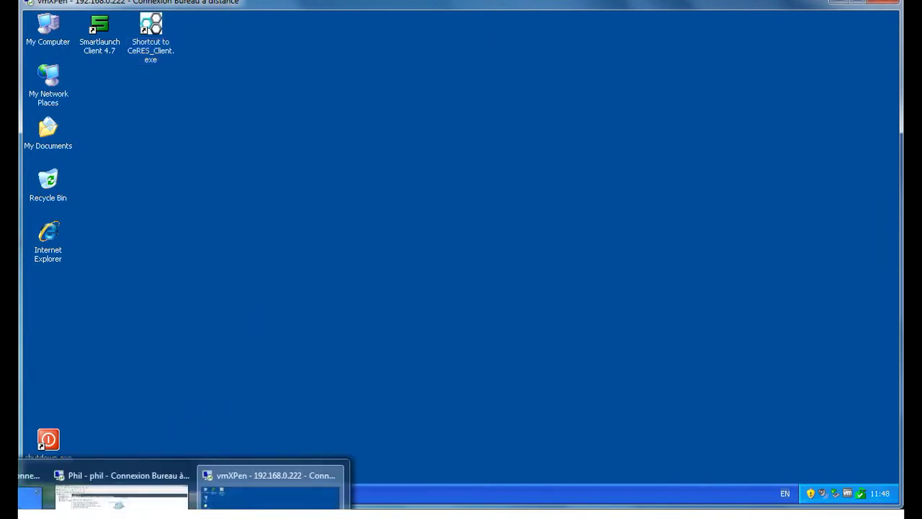
click(29, 487)
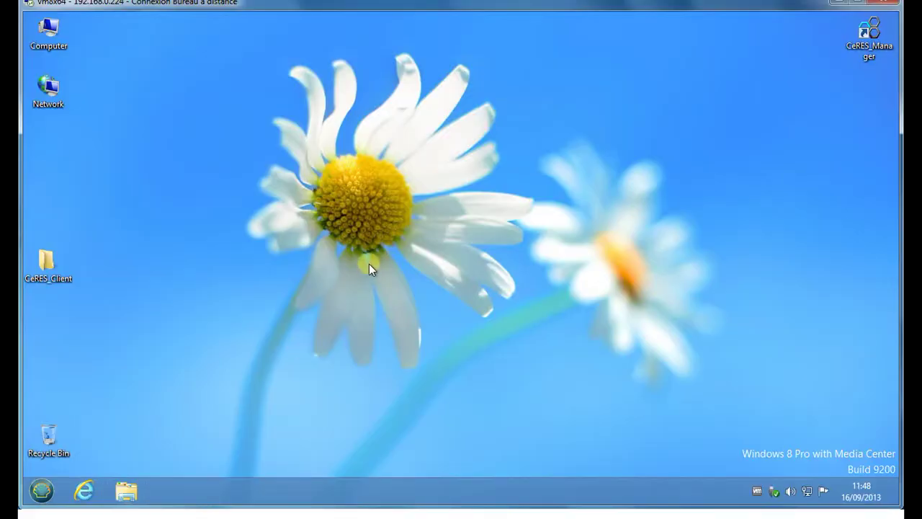
click(868, 49)
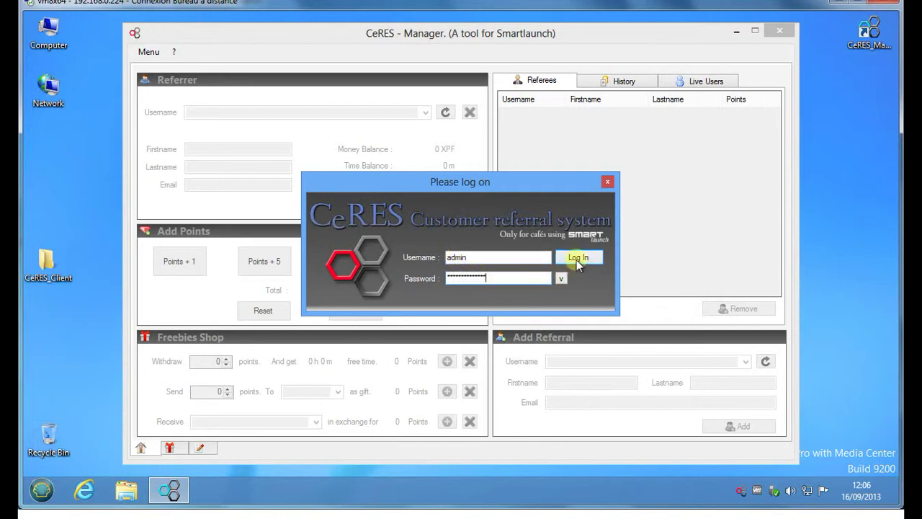
click(577, 259)
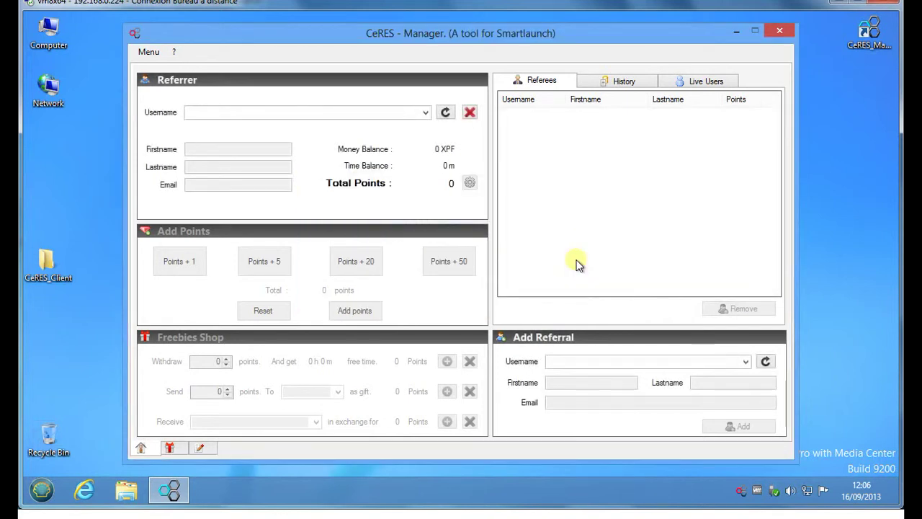
click(150, 54)
click(163, 66)
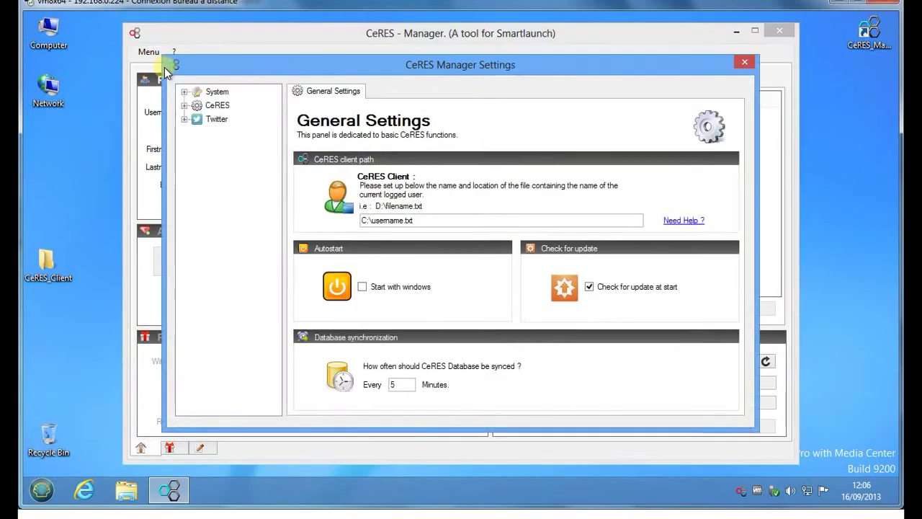
click(184, 107)
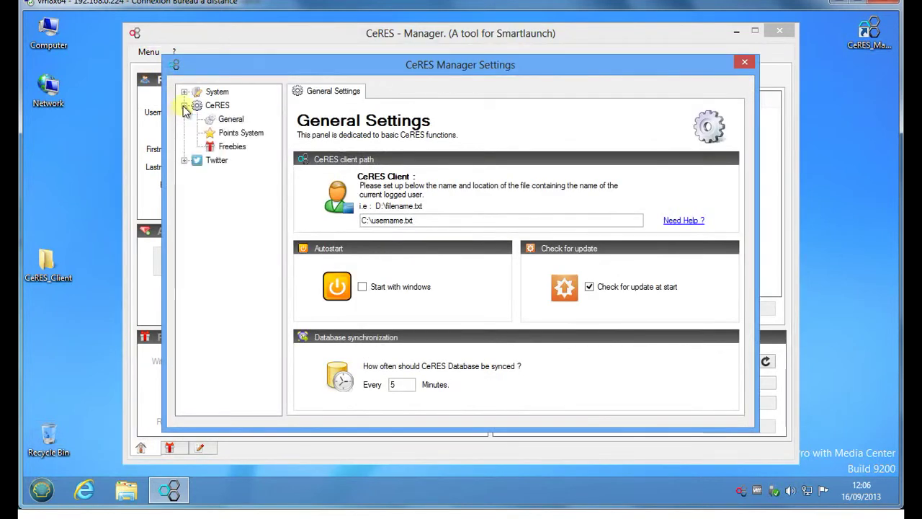
click(185, 93)
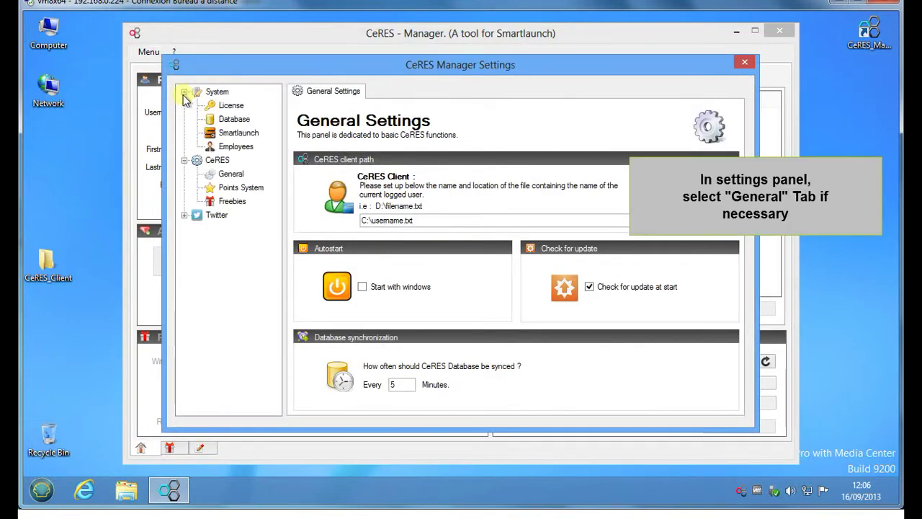
click(185, 215)
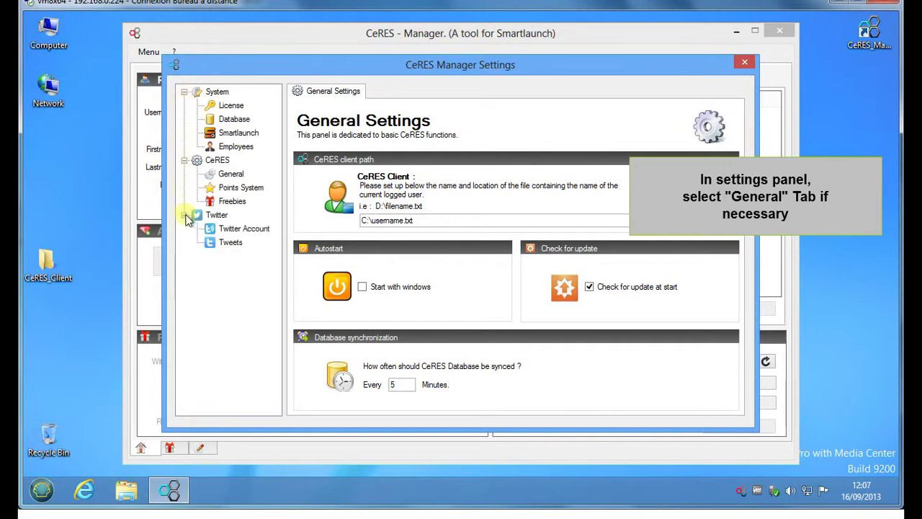
click(253, 179)
click(229, 176)
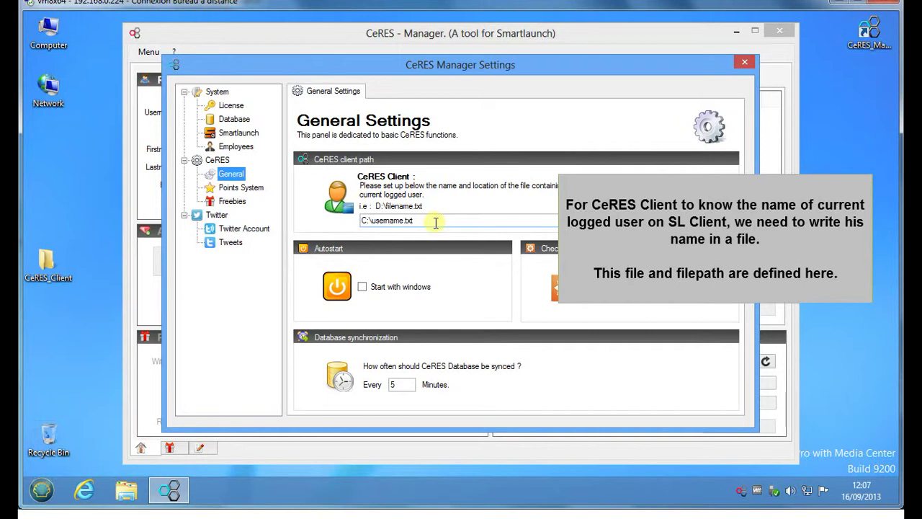
click(432, 221)
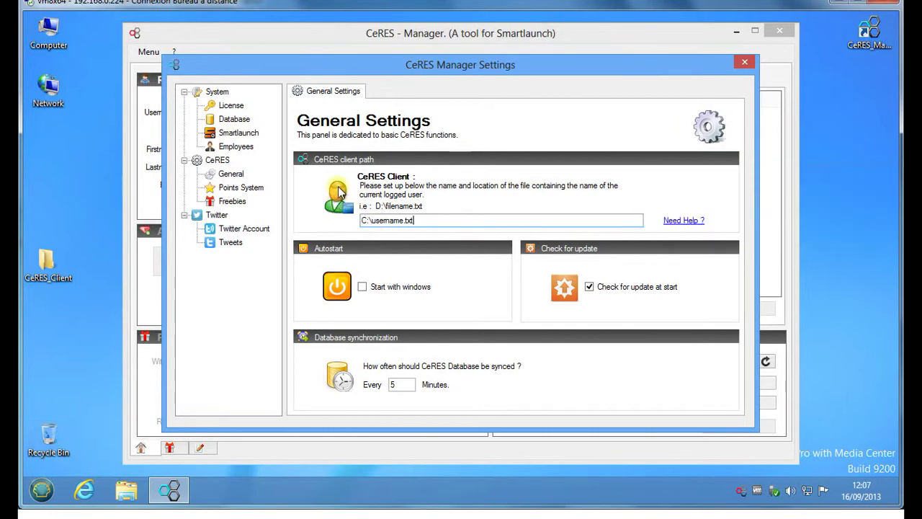
click(742, 67)
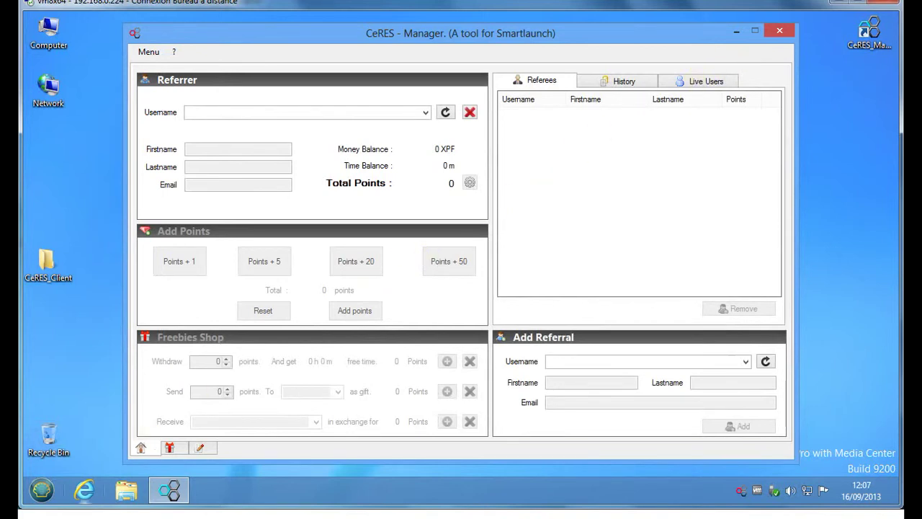
mouse_move(194, 513)
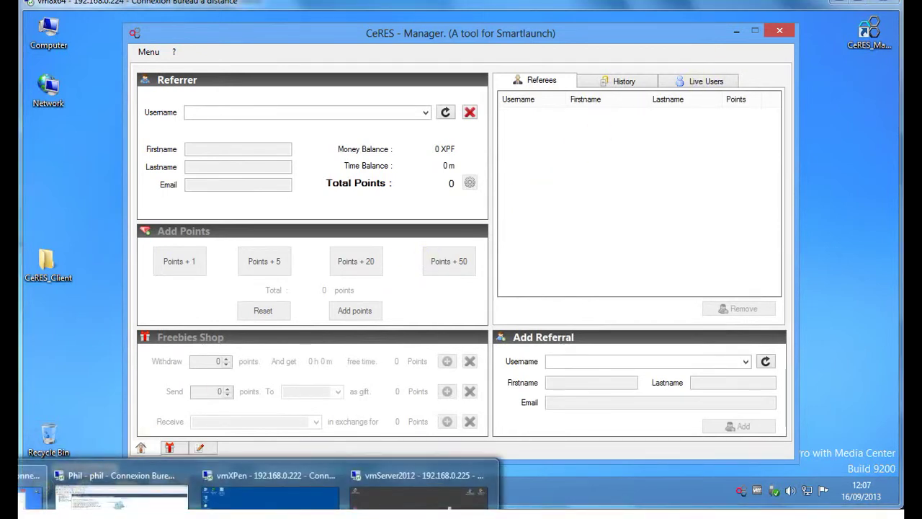
Step: On the XP machine, create an empty username.txt in C:\, then return to the Server 2012 session
click(271, 487)
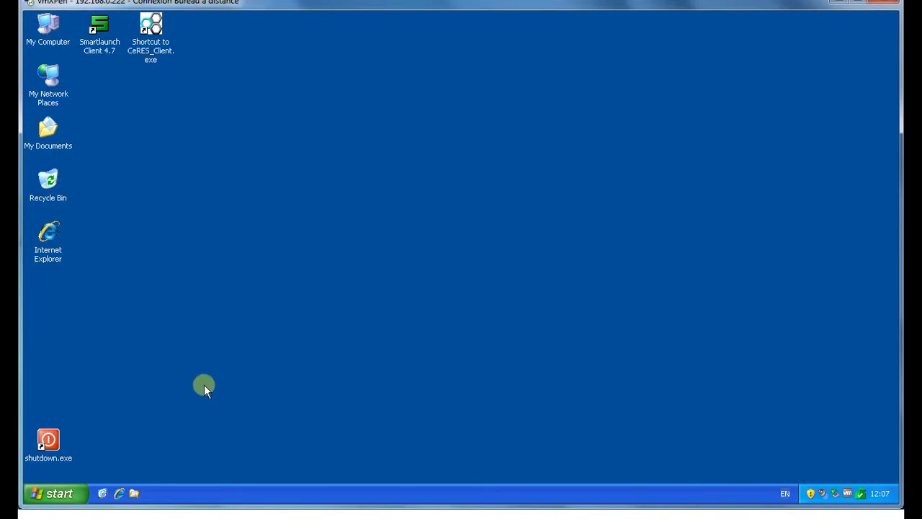
click(134, 493)
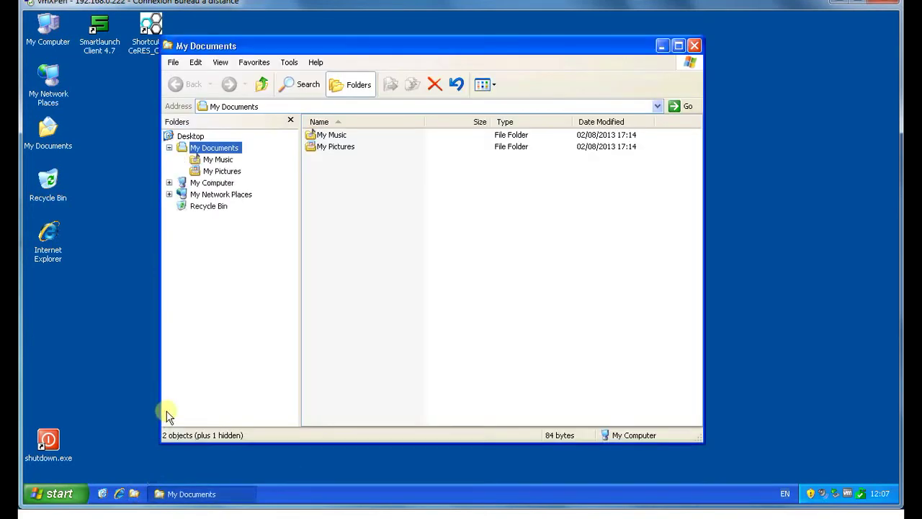
click(169, 183)
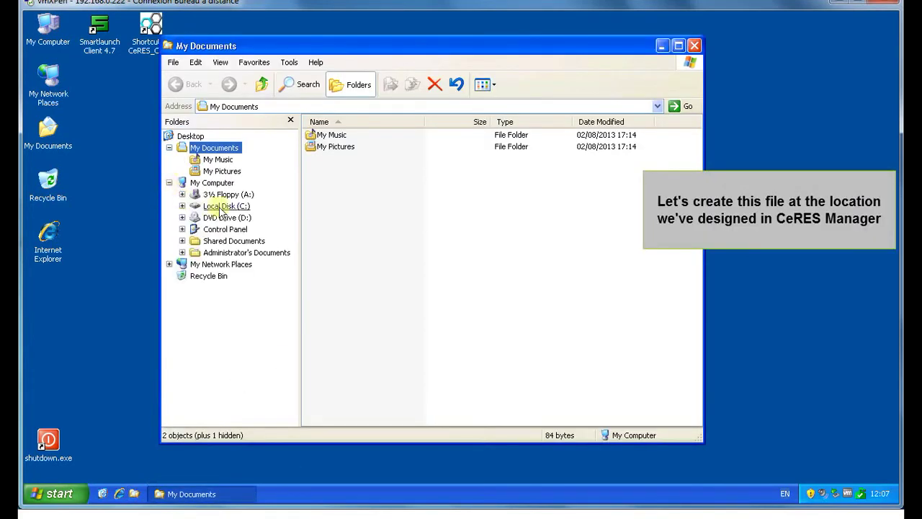
click(225, 206)
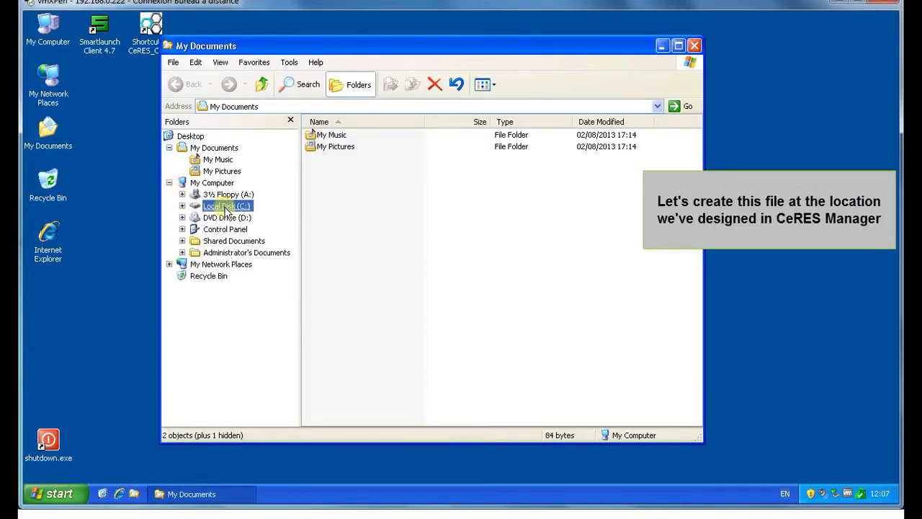
right_click(368, 237)
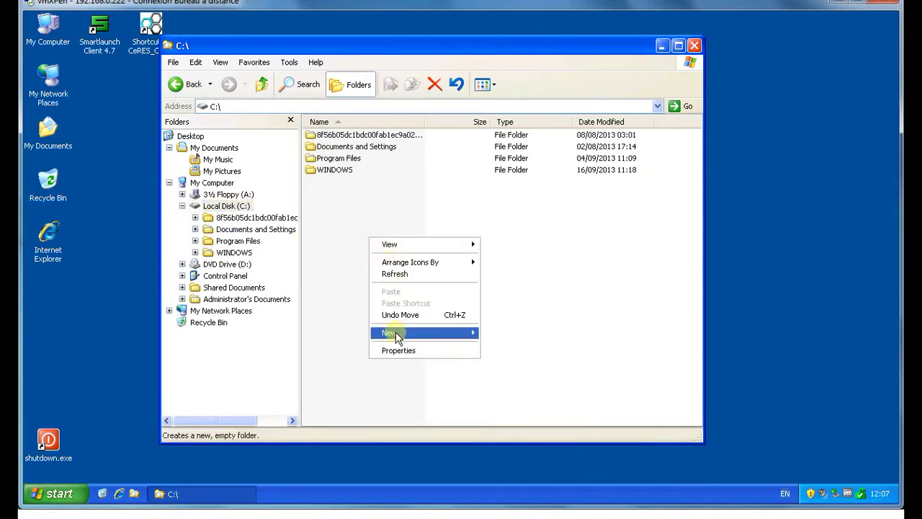
mouse_move(396, 333)
click(518, 418)
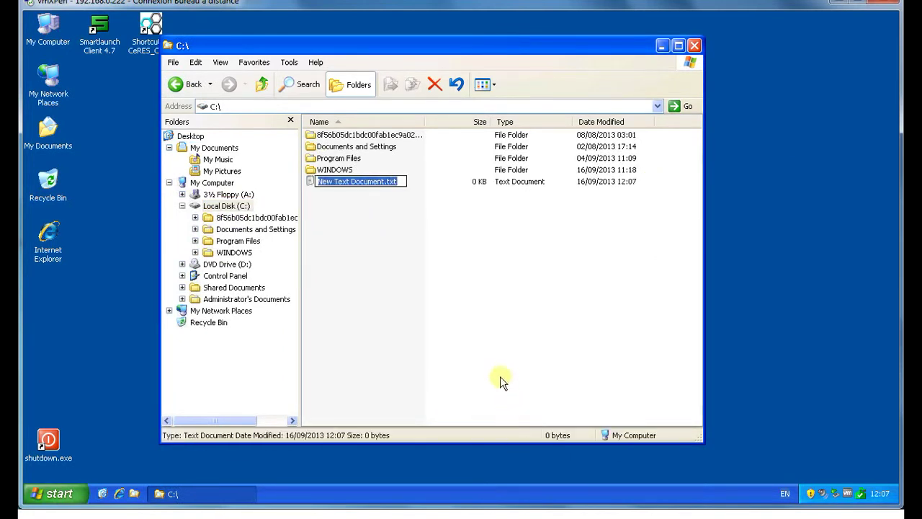
text(user)
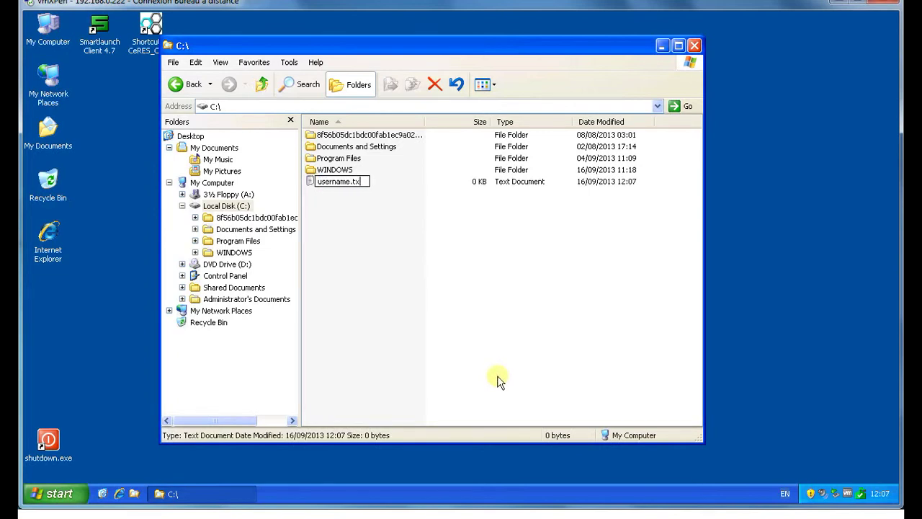
text(name)
key(Return)
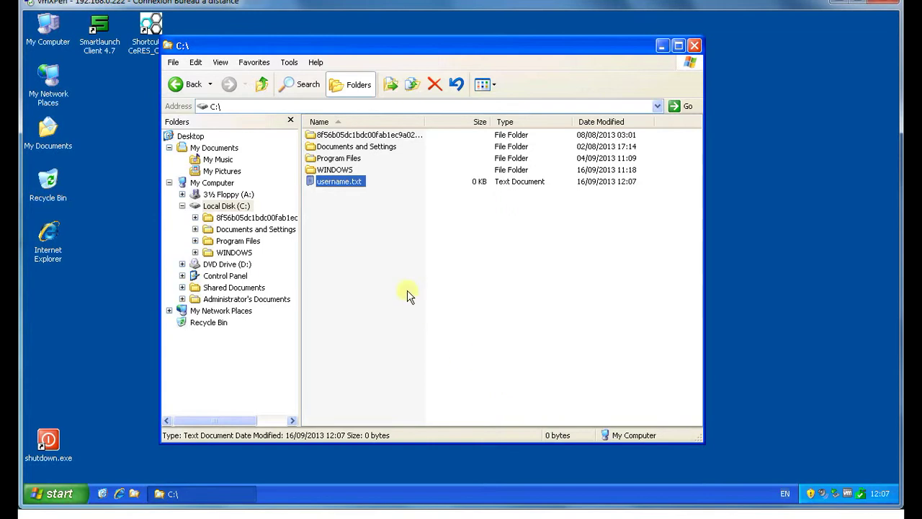
click(405, 295)
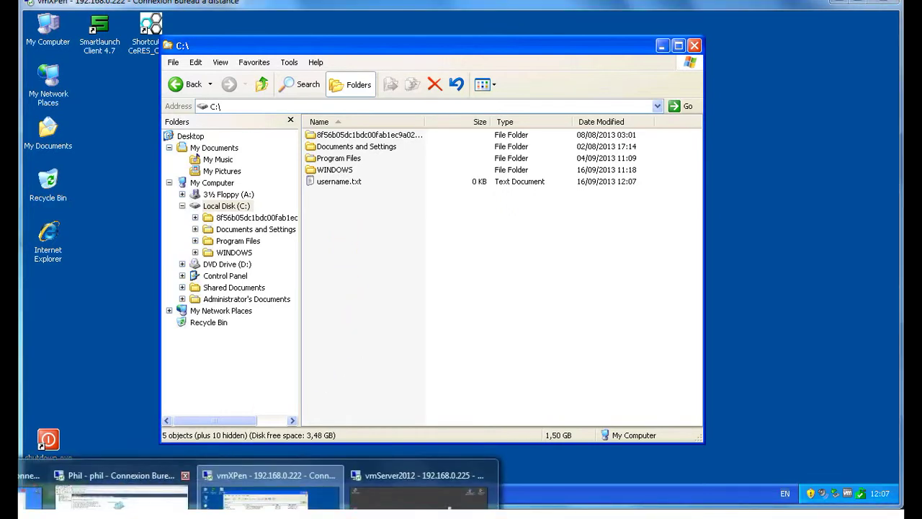
click(407, 497)
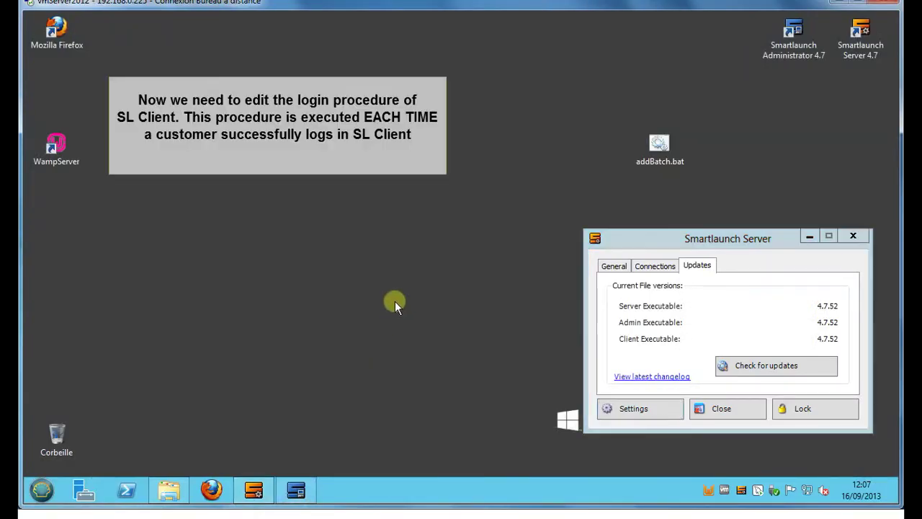
Step: Open the Smartlaunch Batch folder and view its full path
drag(646, 244, 643, 220)
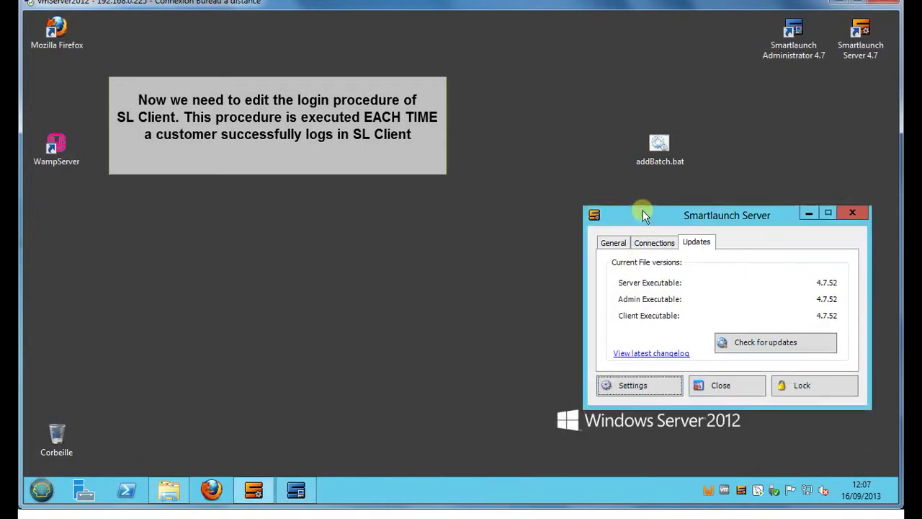
click(166, 492)
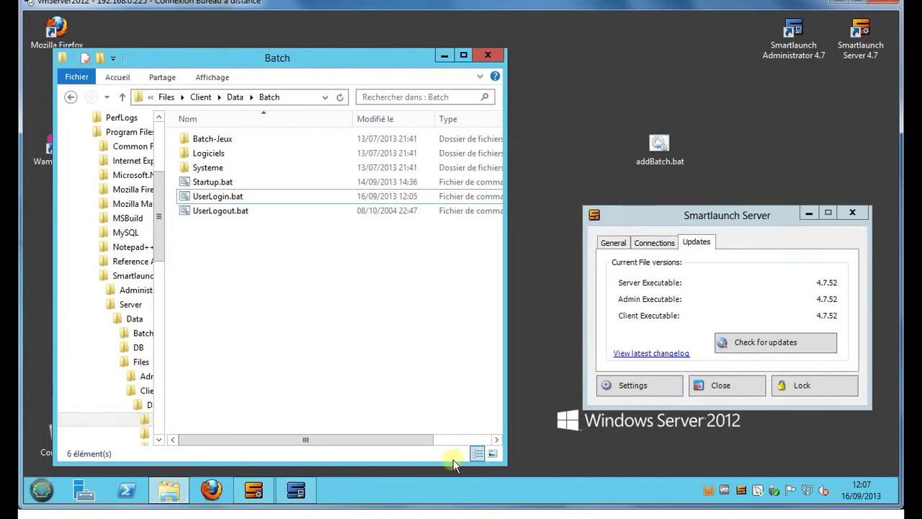
drag(506, 462, 847, 461)
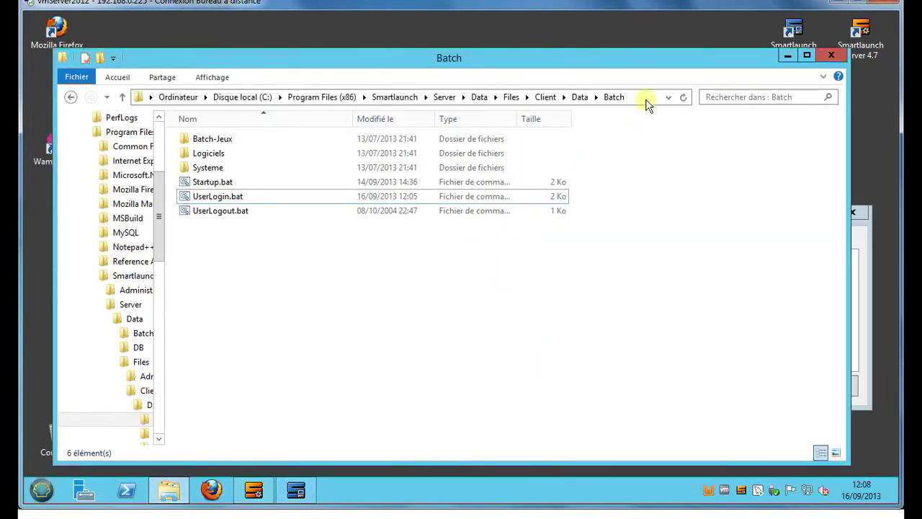
click(644, 99)
click(620, 97)
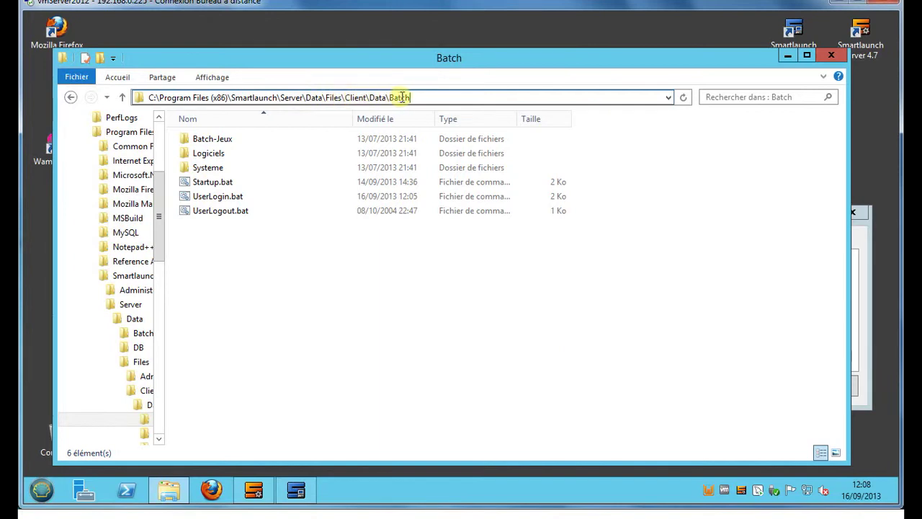
click(298, 278)
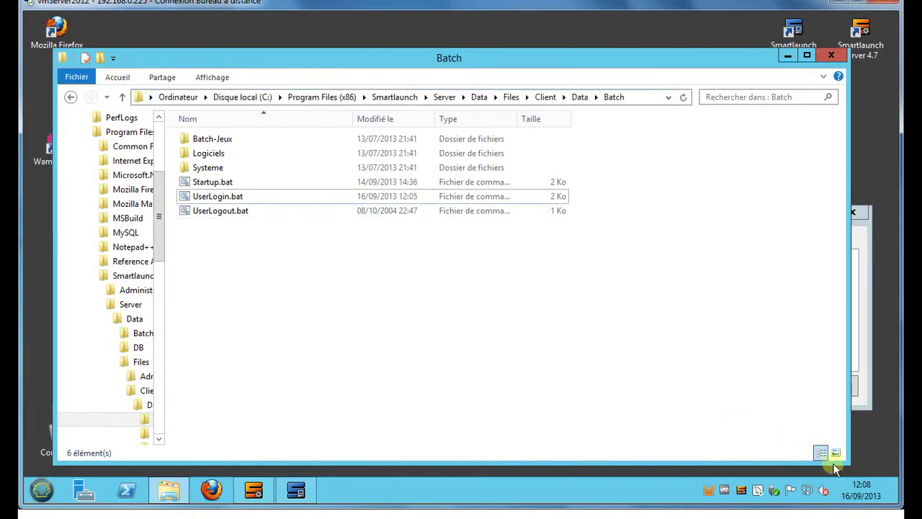
drag(852, 470, 470, 462)
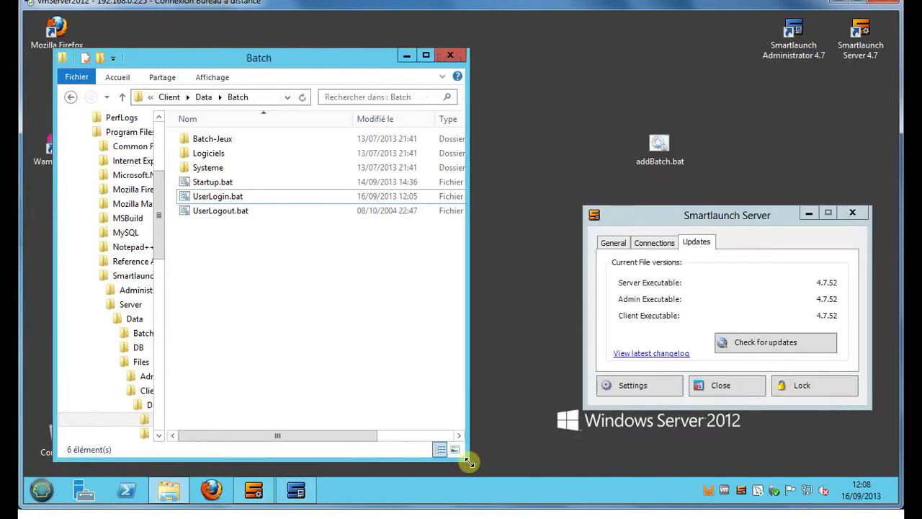
Step: Open UserLogin.bat in Notepad++
click(233, 201)
right_click(235, 203)
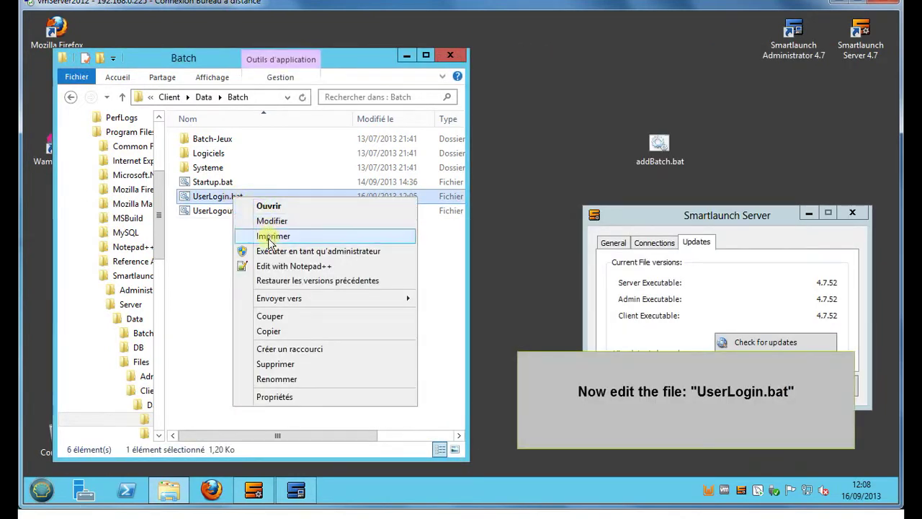
click(277, 266)
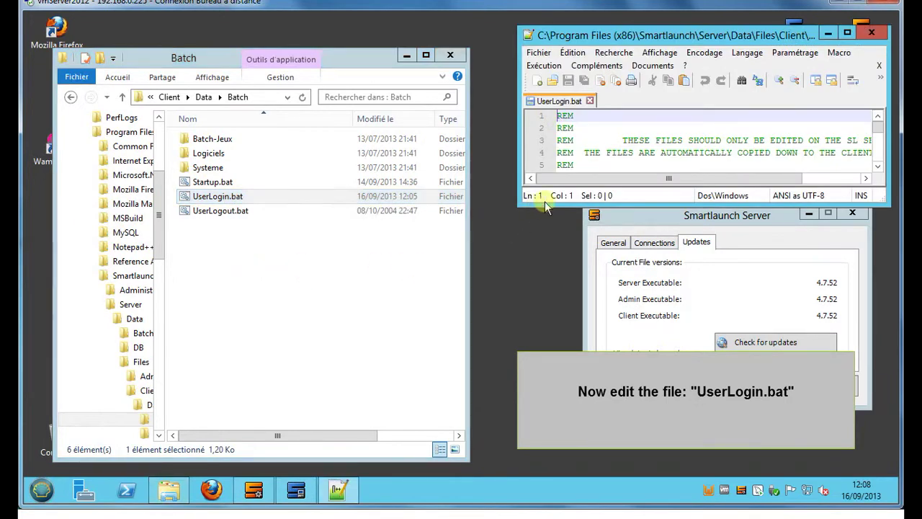
Step: Enlarge Notepad++ and add a blank line after line 31 of UserLogin.bat, below the NET USE lines
drag(646, 39, 178, 40)
drag(422, 207, 532, 470)
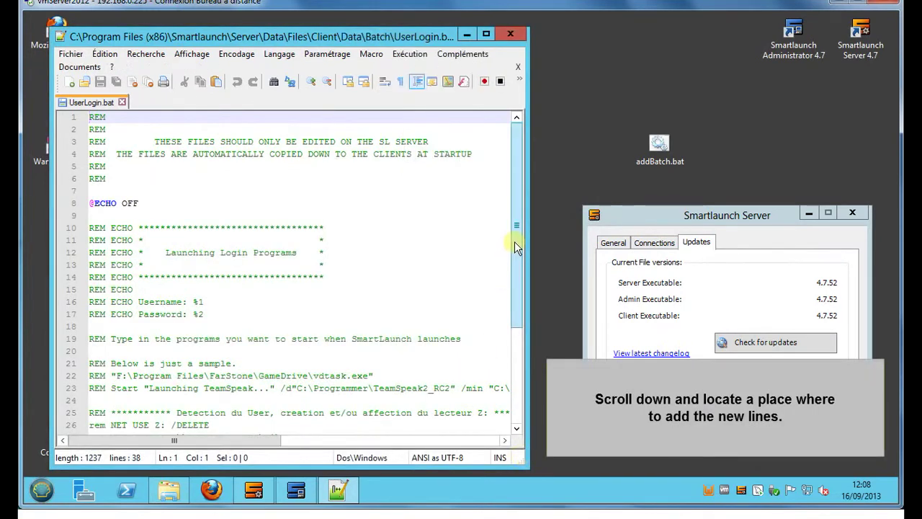
drag(515, 242, 517, 370)
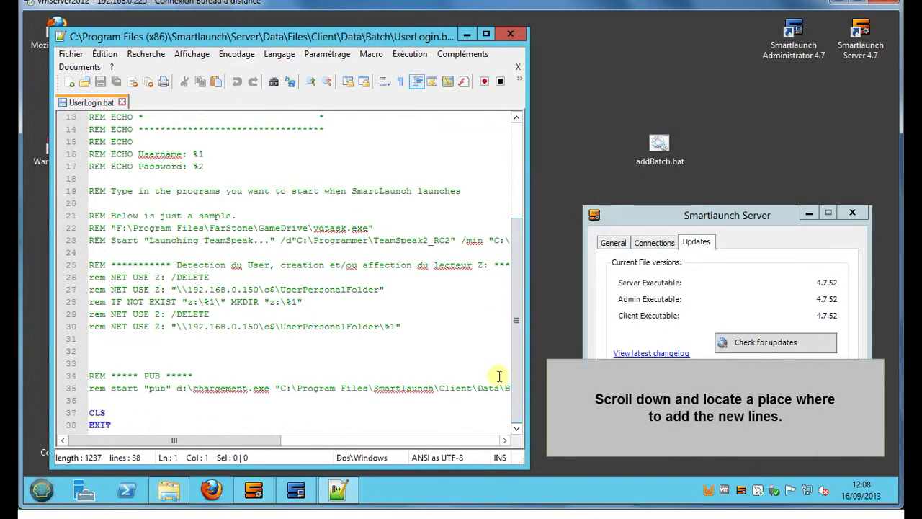
click(102, 345)
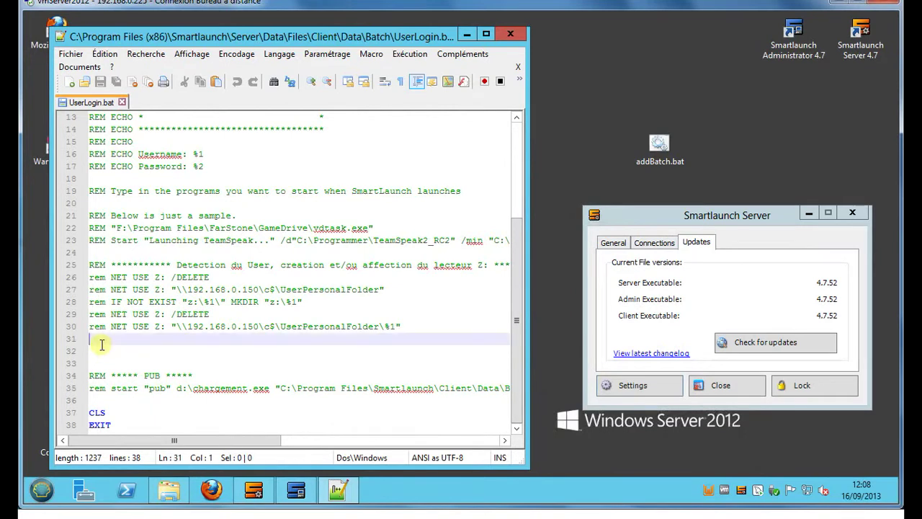
key(Return)
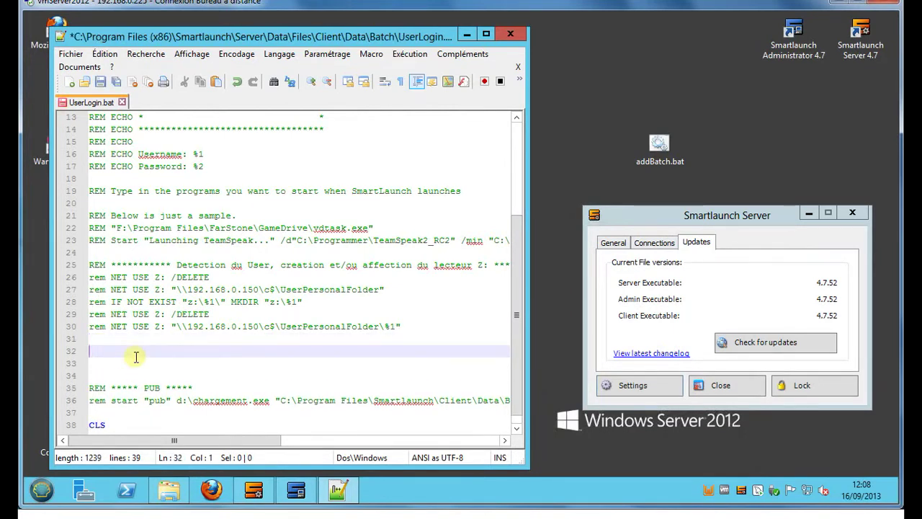
click(660, 162)
right_click(661, 165)
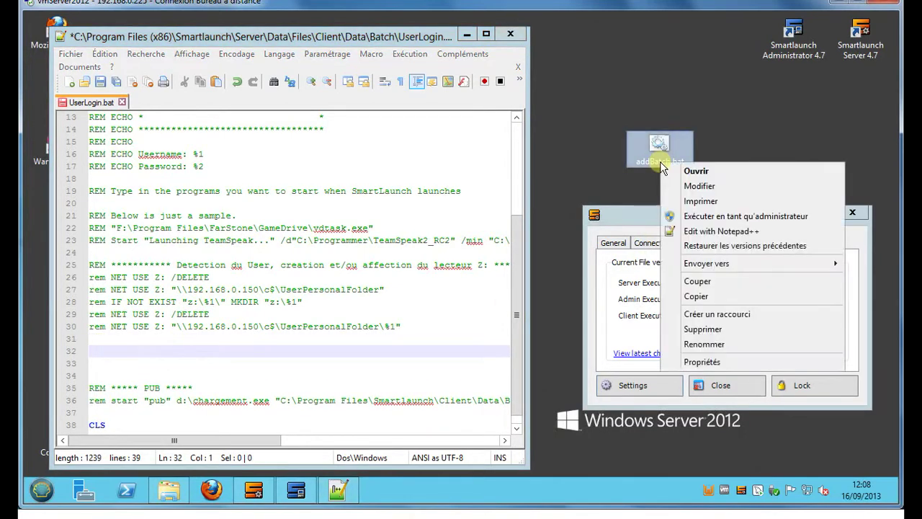
Step: Open addBatch.bat in Notepad++ and copy its five Detection Utilisateur SL lines
click(693, 232)
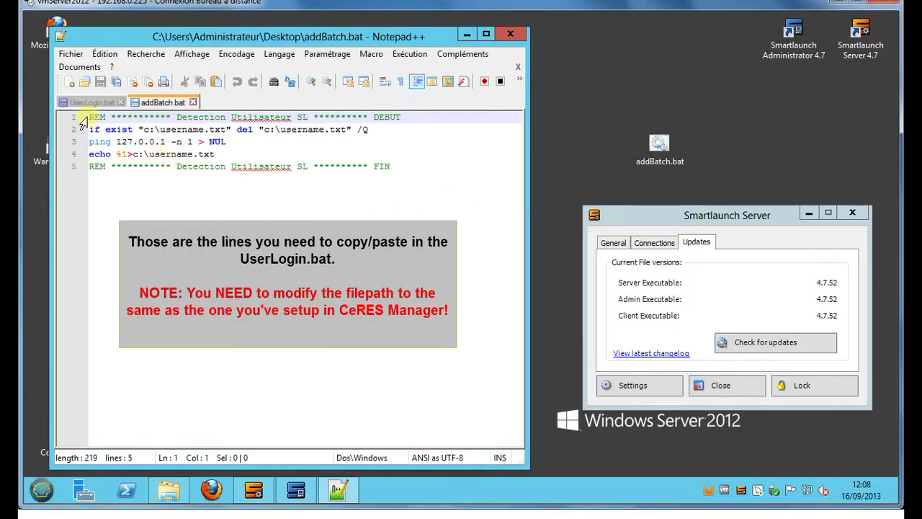
drag(144, 129, 348, 130)
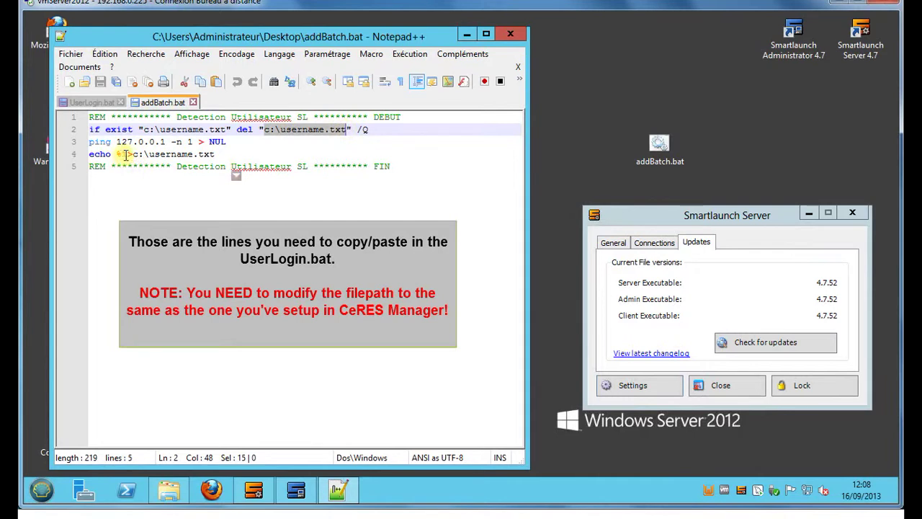
drag(133, 155, 219, 156)
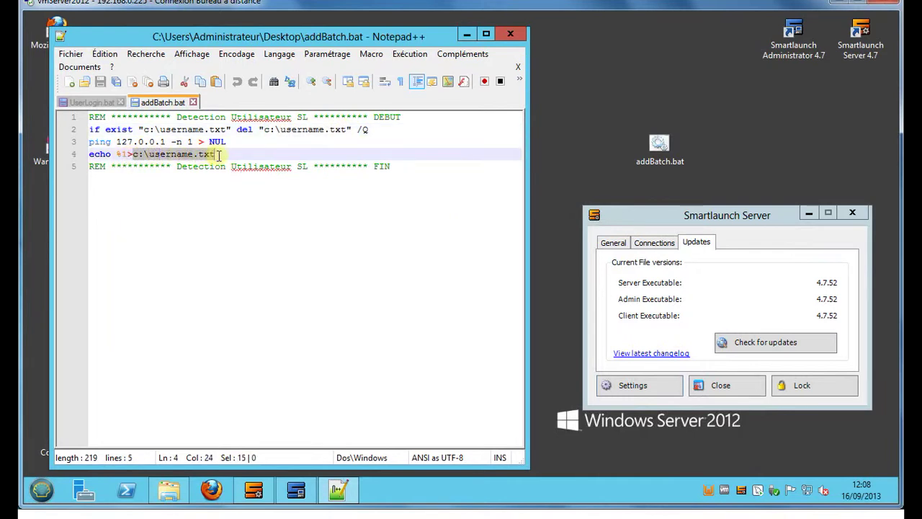
click(218, 191)
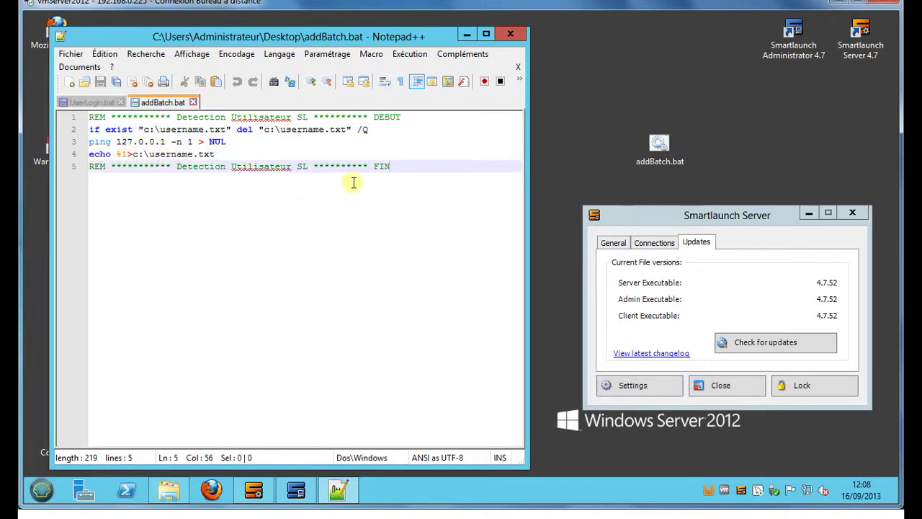
drag(390, 167, 87, 118)
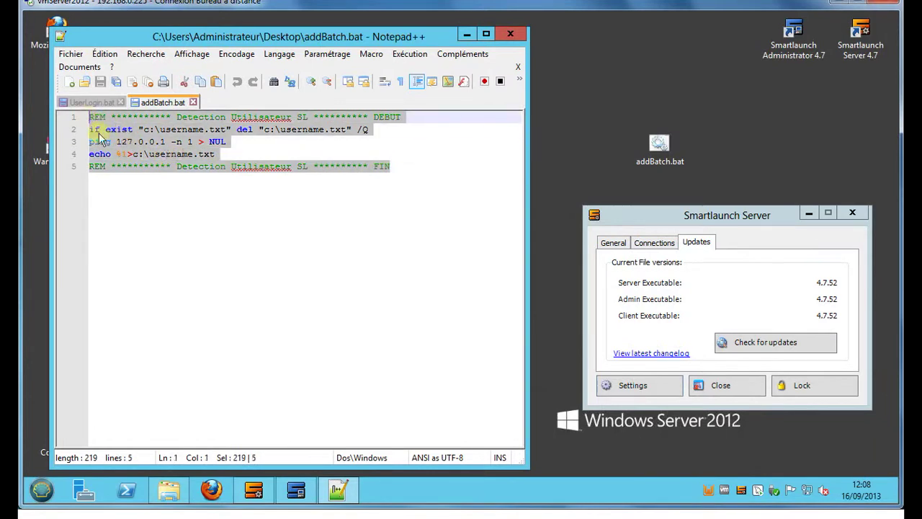
right_click(134, 144)
click(170, 171)
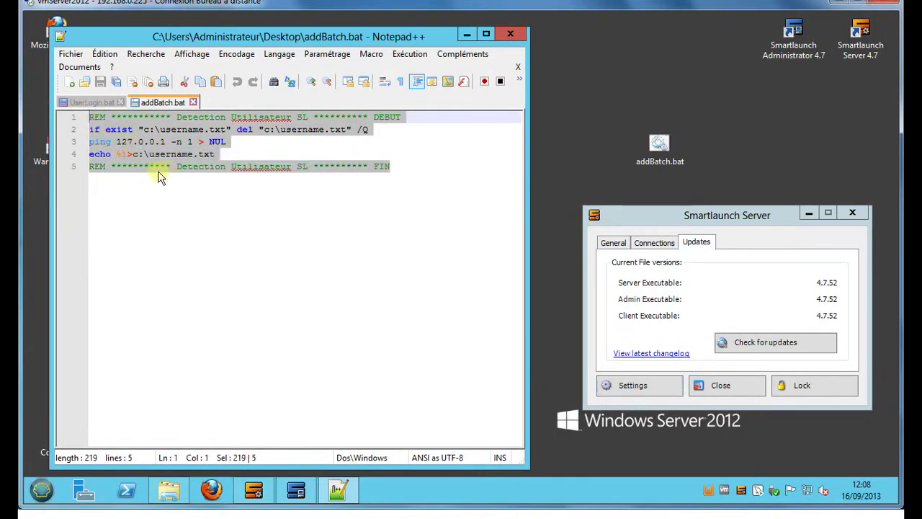
Step: Paste the lines at line 32 of UserLogin.bat, save it, and close Notepad++
click(92, 103)
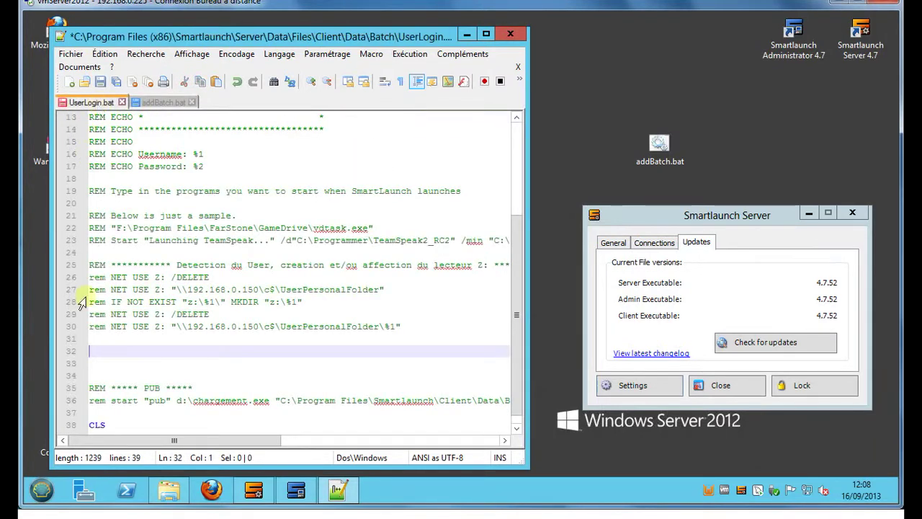
right_click(98, 353)
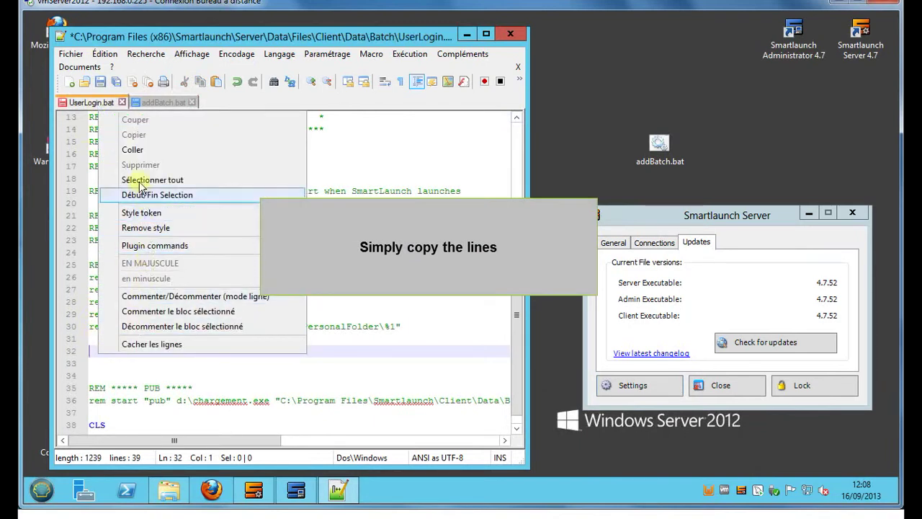
click(132, 150)
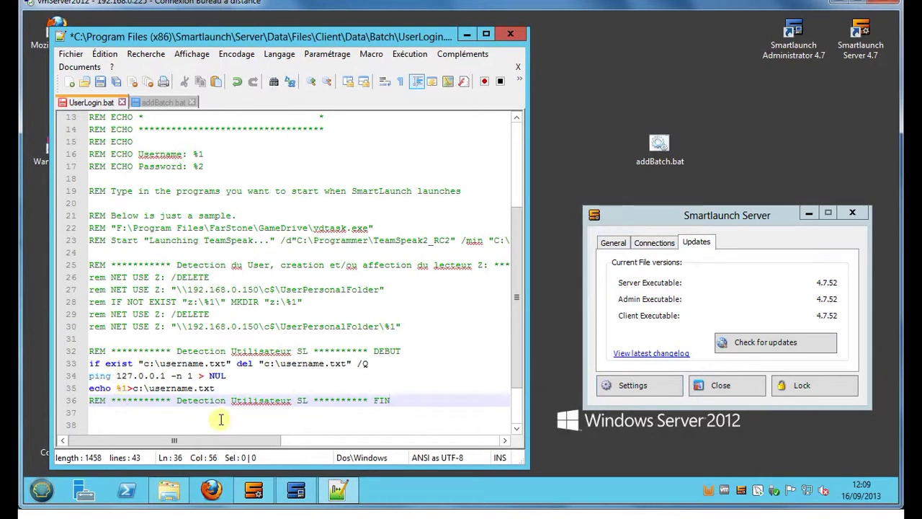
click(102, 82)
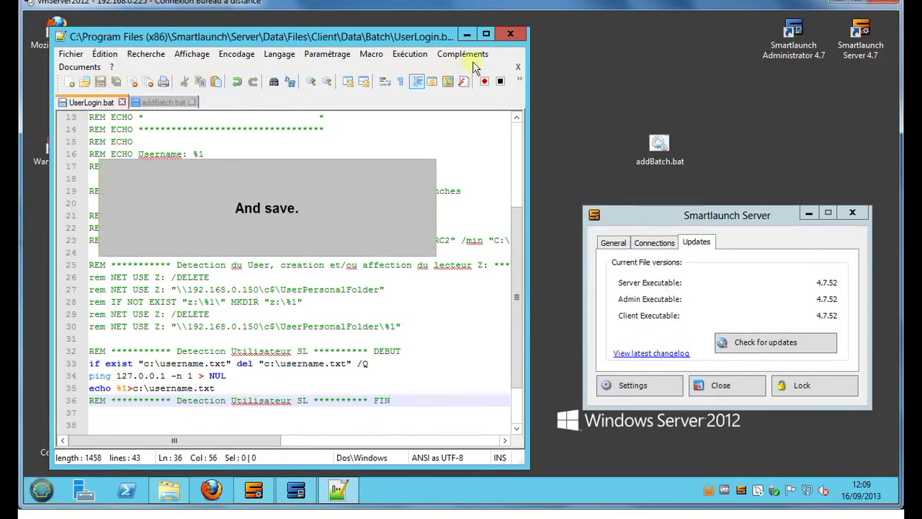
click(510, 34)
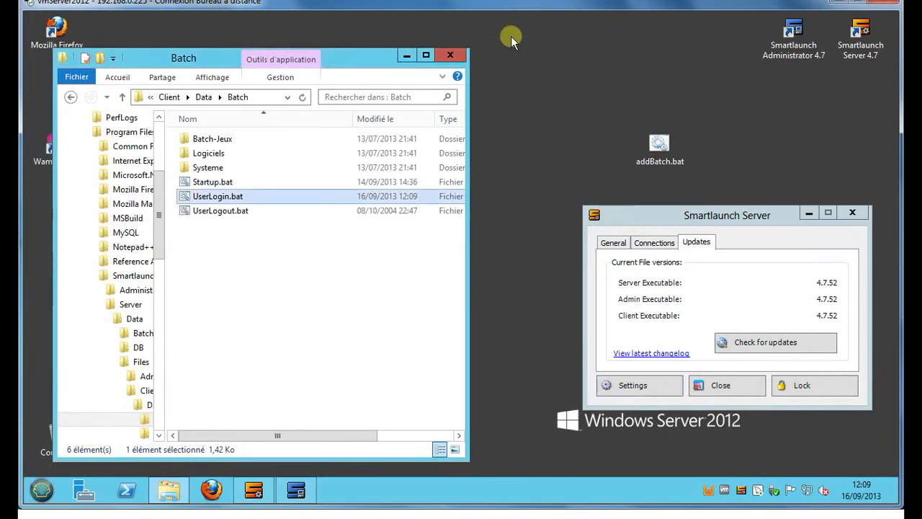
Step: Close the Batch folder window and quit CeRES Manager on the Windows 8 client via Menu > Quit
click(451, 56)
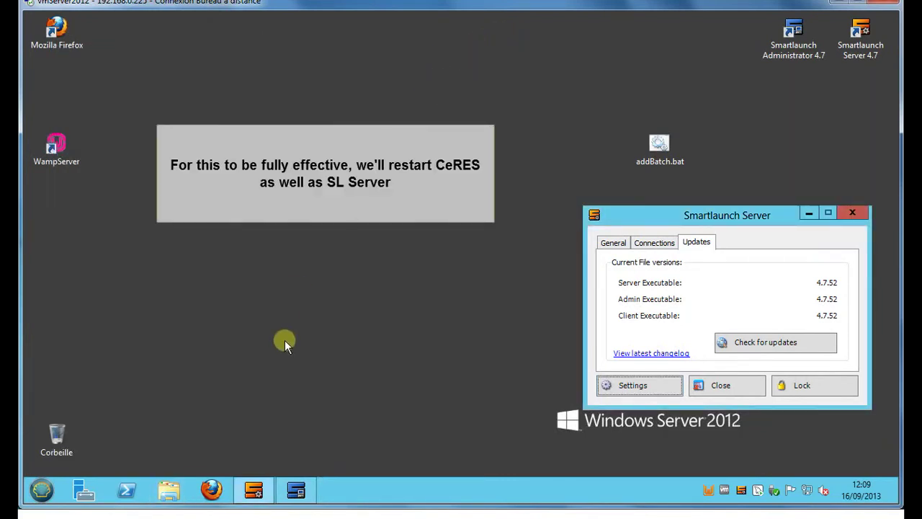
mouse_move(259, 515)
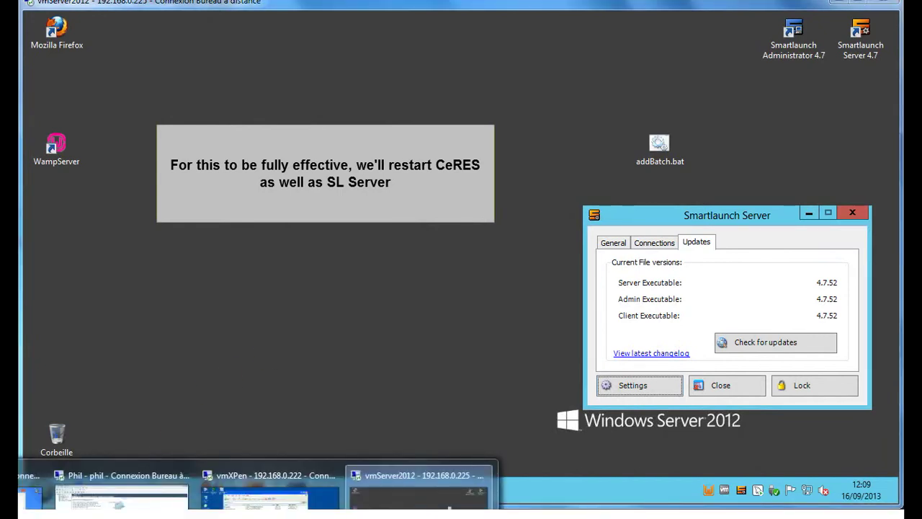
click(31, 497)
click(148, 52)
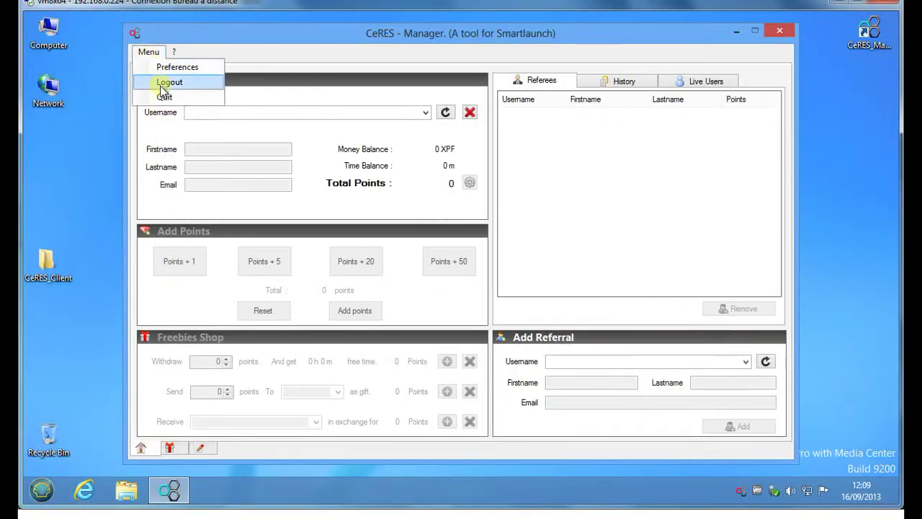
click(164, 96)
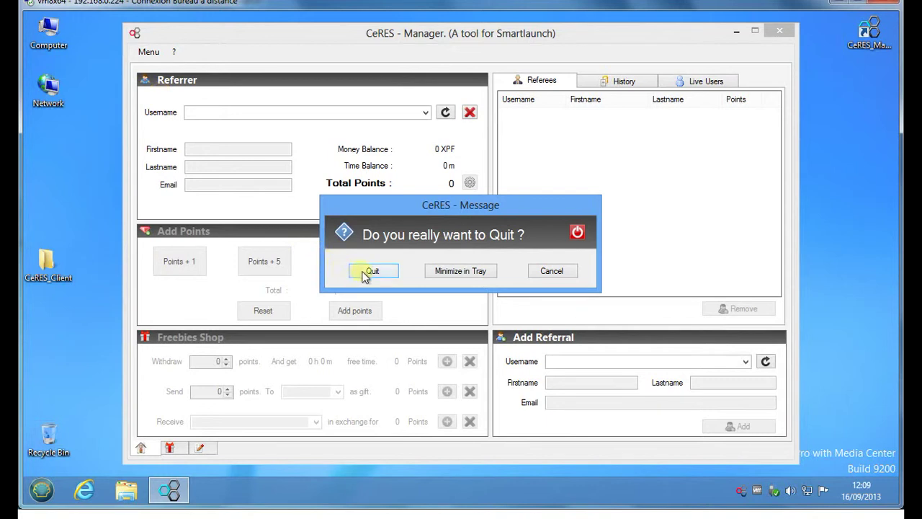
click(365, 276)
Step: Close and restart Smartlaunch Server on the Windows Server 2012 session
mouse_move(263, 514)
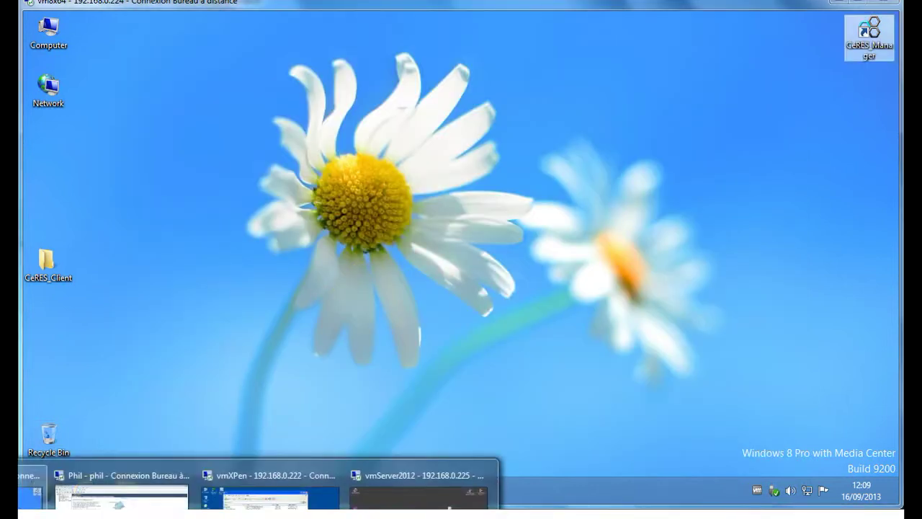
click(418, 486)
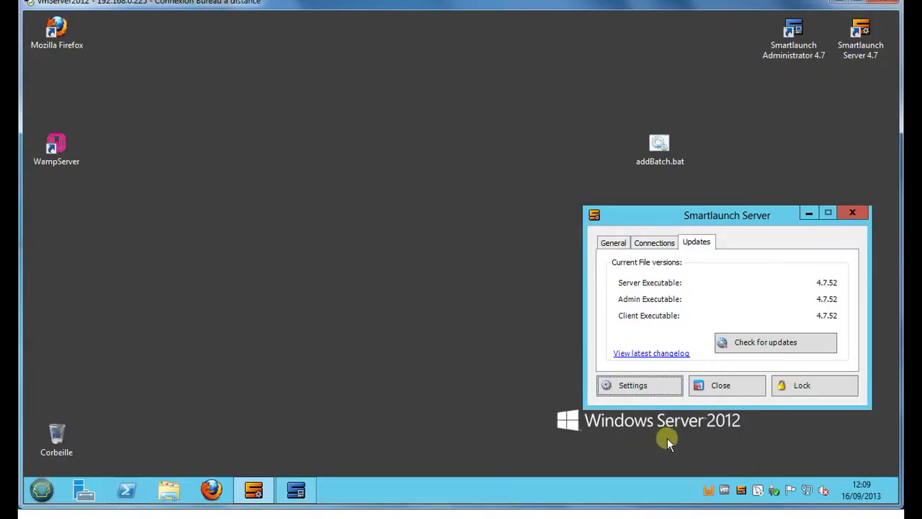
click(750, 392)
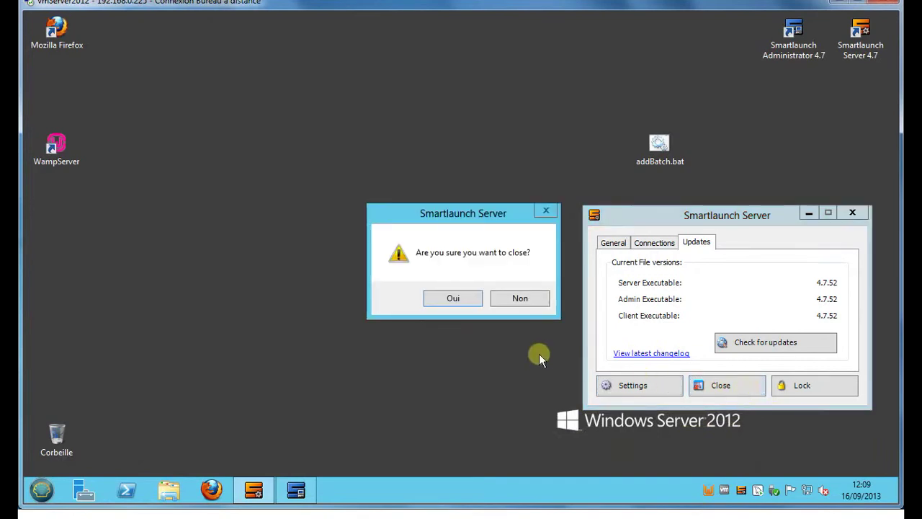
click(466, 300)
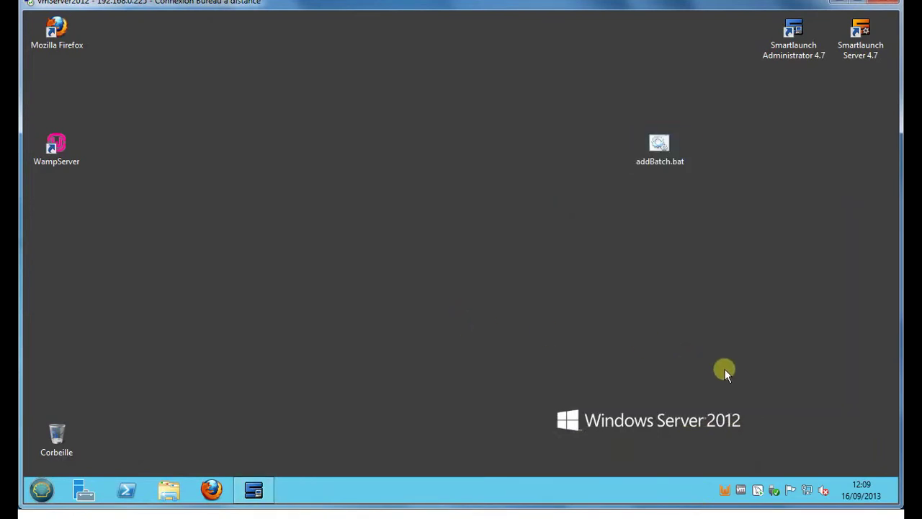
double_click(859, 45)
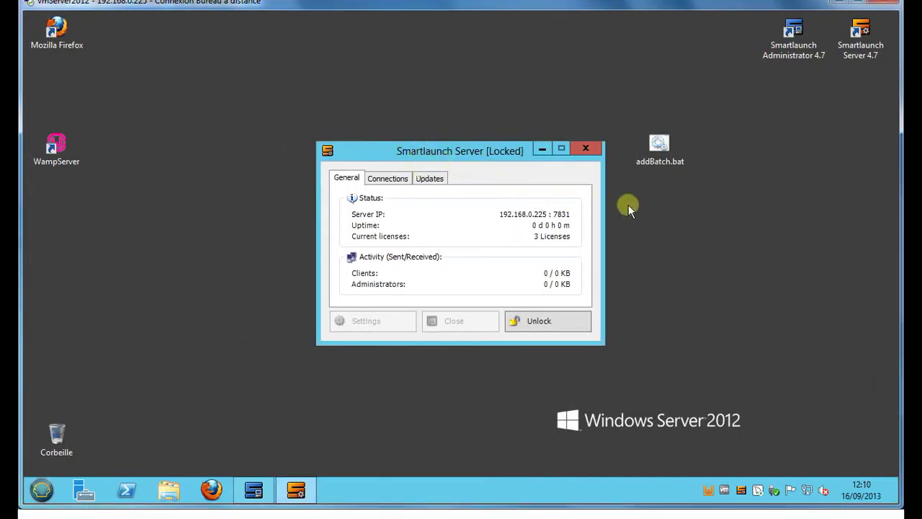
Step: Unlock Smartlaunch Server by signing in with the administrator username and password
drag(465, 154, 720, 202)
click(783, 373)
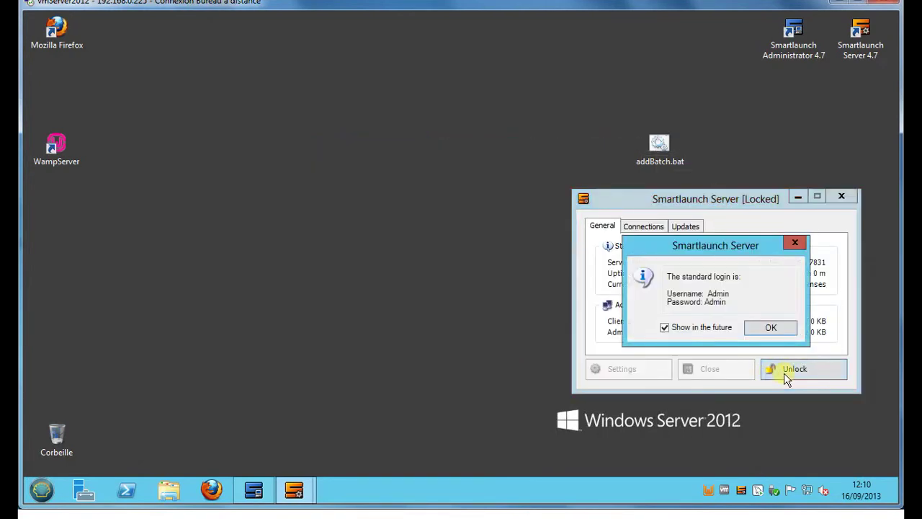
click(787, 328)
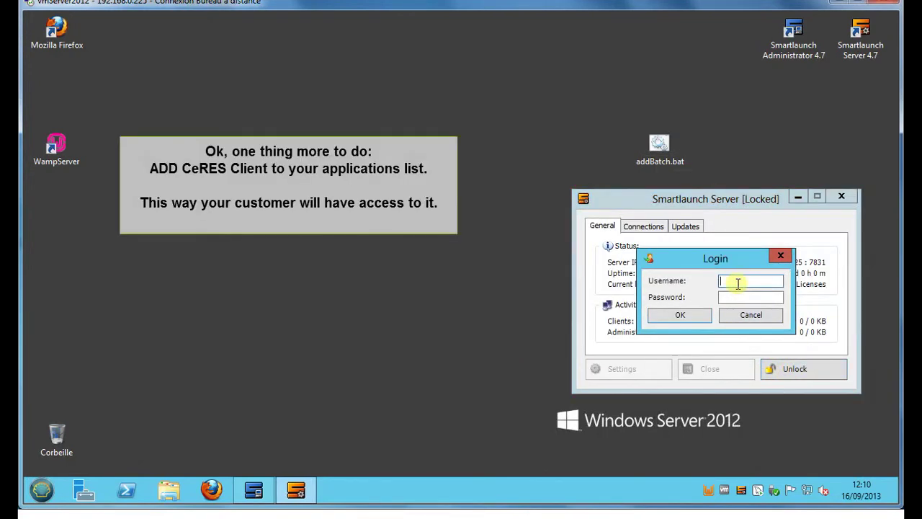
text(admin)
key(Tab)
text(admin)
key(Return)
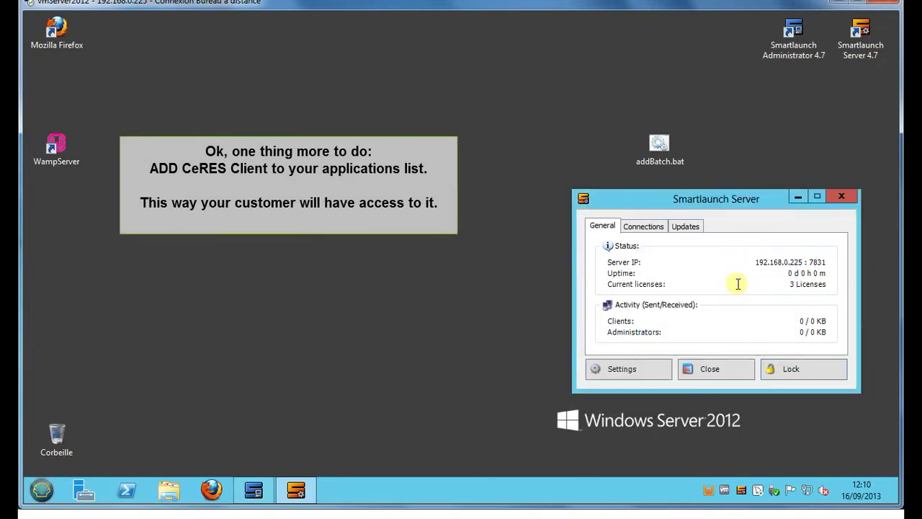
Step: Open Smartlaunch Server's application list and expand the Cafe APP category
click(618, 375)
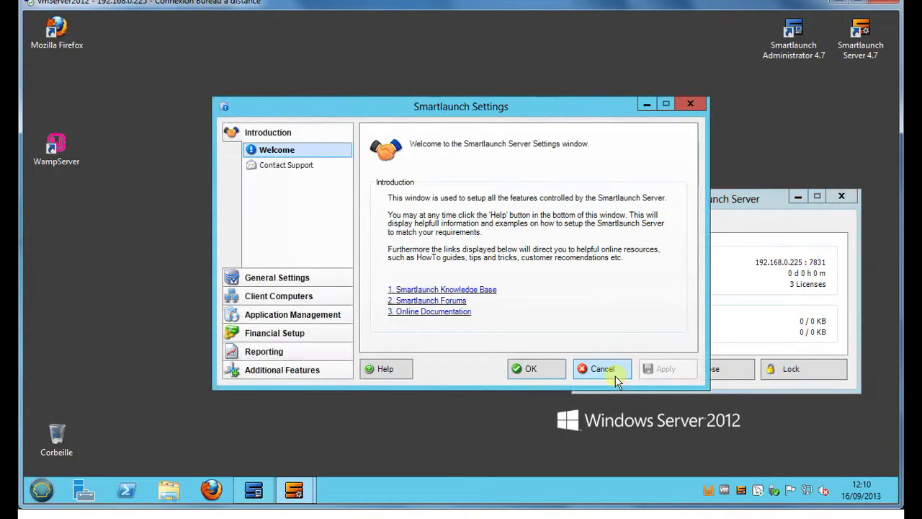
drag(531, 113, 387, 120)
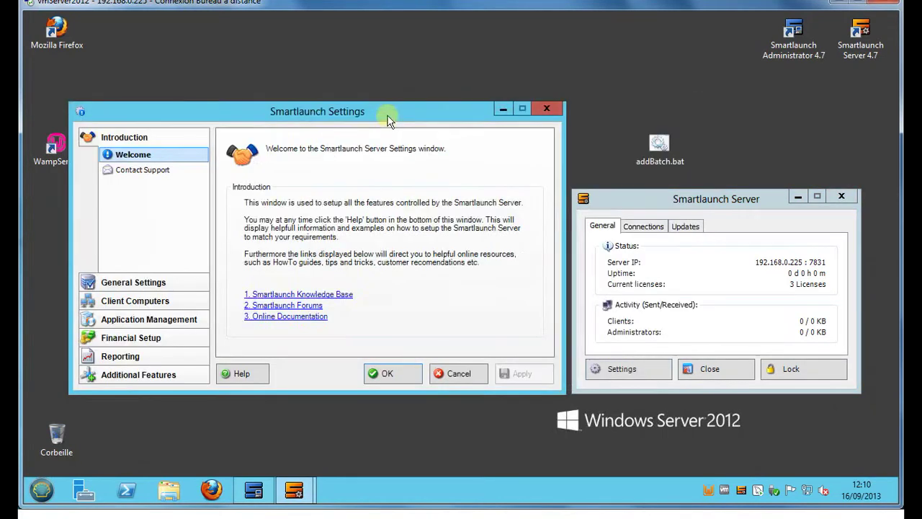
click(127, 319)
click(137, 245)
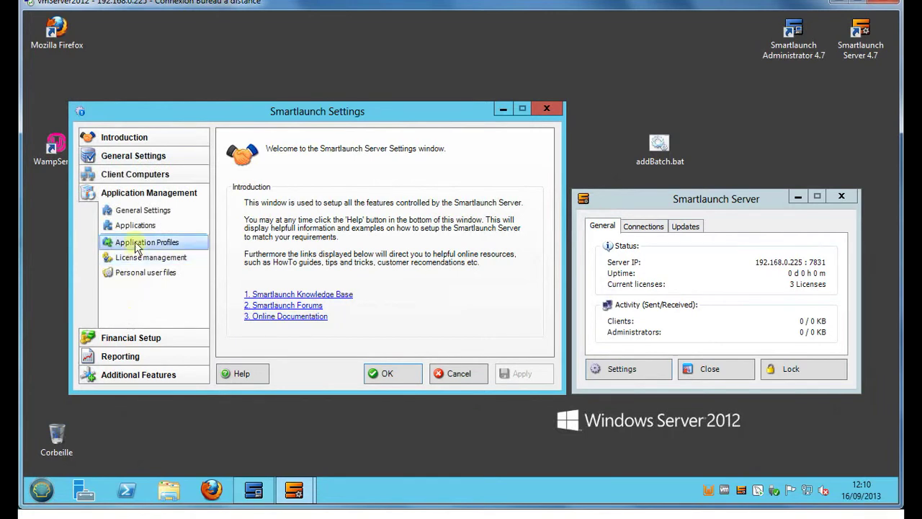
click(136, 227)
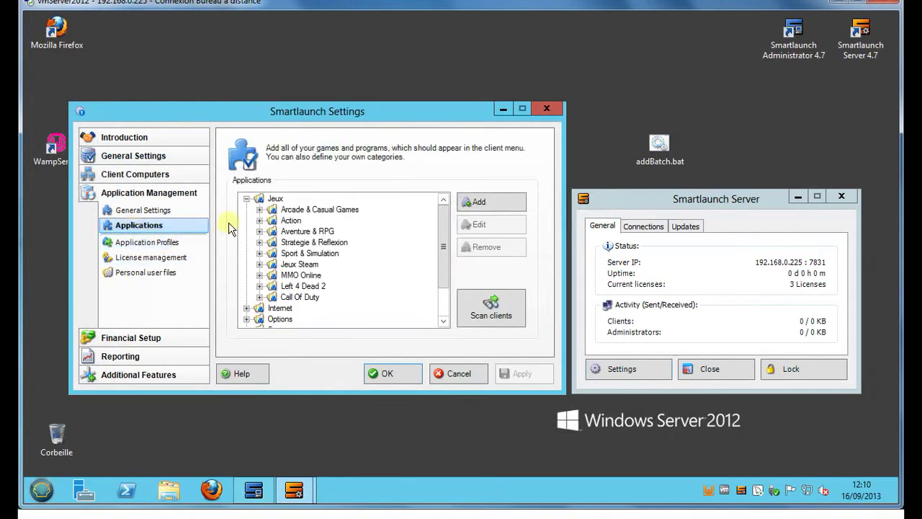
click(247, 199)
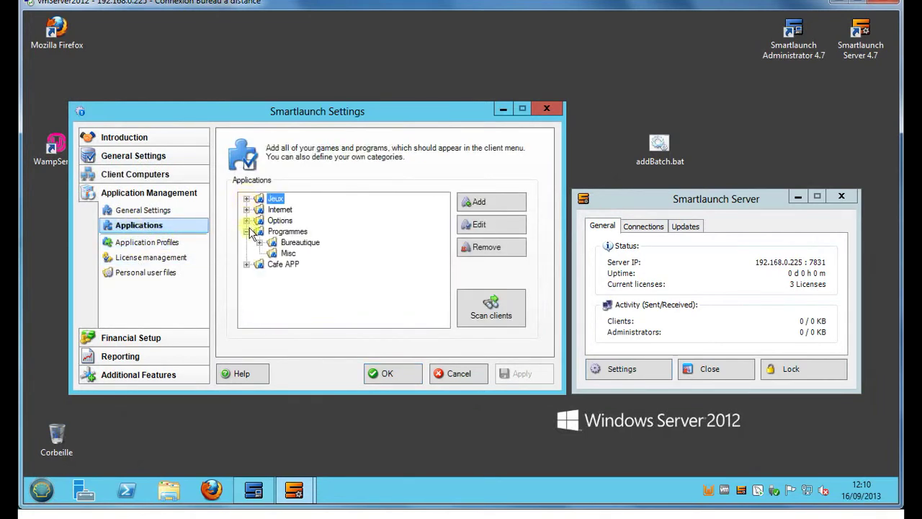
click(271, 265)
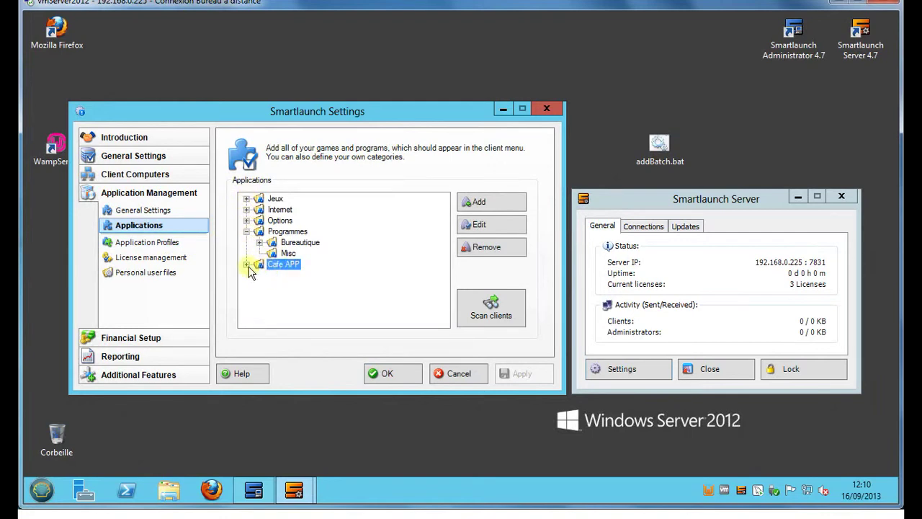
double_click(270, 265)
Step: Check the '-> CeRES - Redeem your points' entry's name and CeRES_Client.exe path, then save it
click(303, 278)
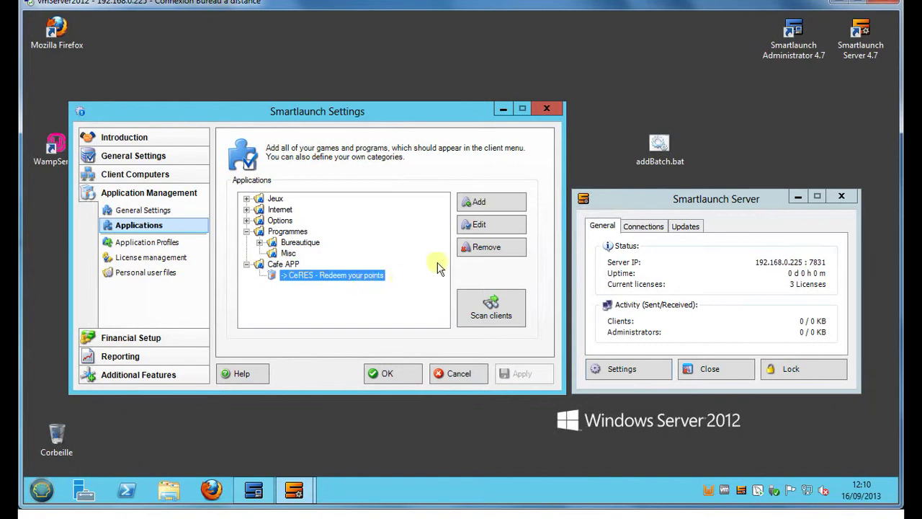
click(480, 228)
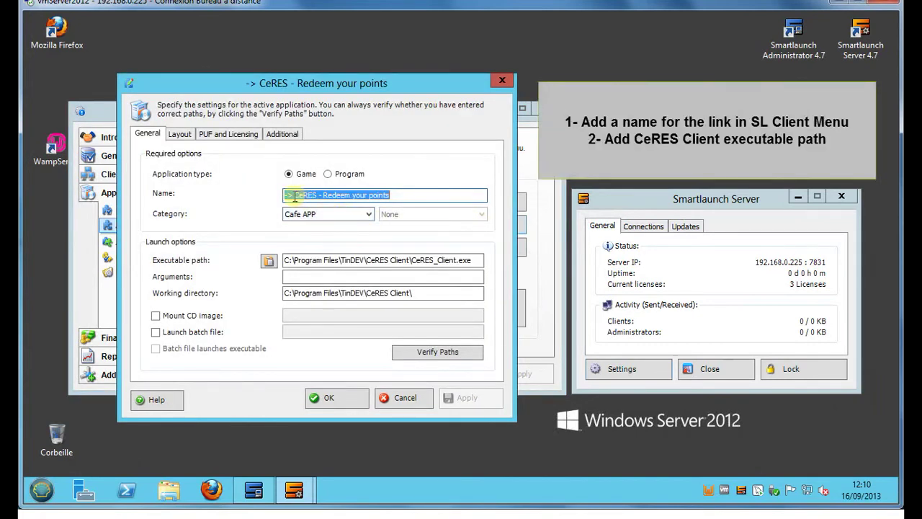
click(390, 195)
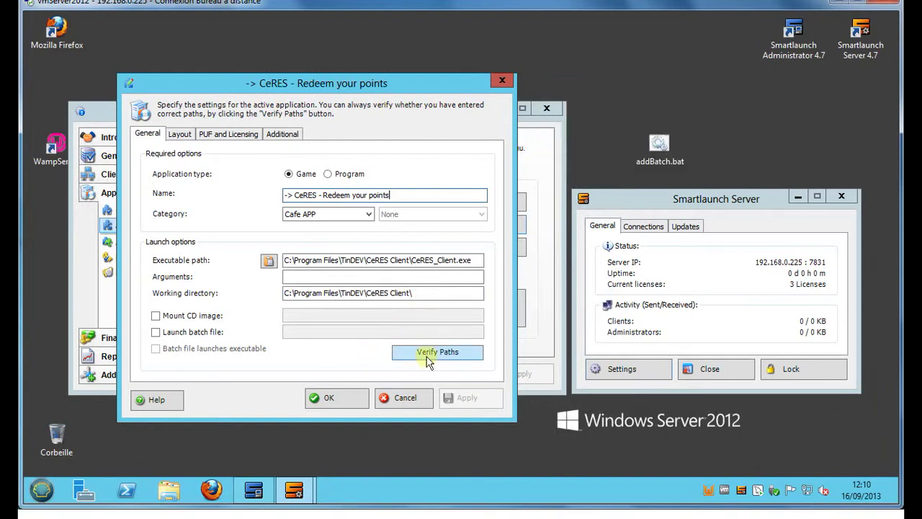
click(345, 399)
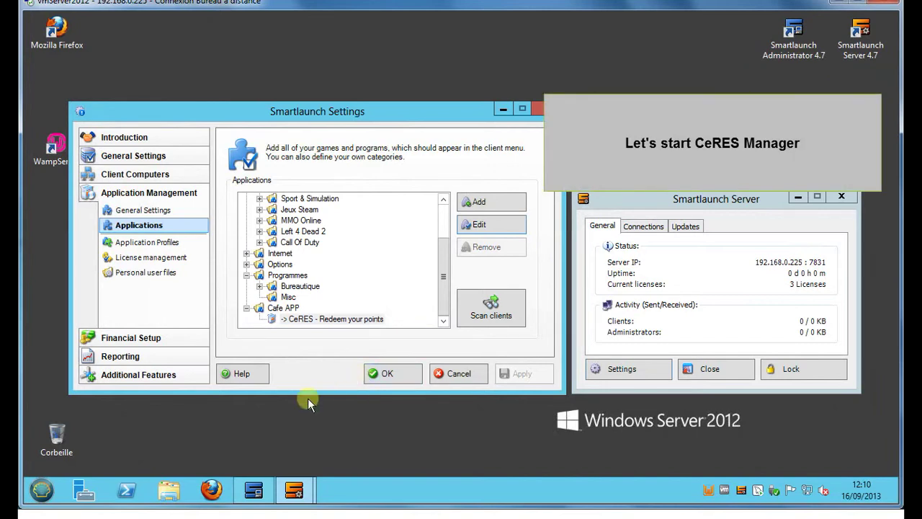
Step: Launch CeRES Manager on the Windows 8 machine, log on as admin, and load the customer's account
mouse_move(259, 516)
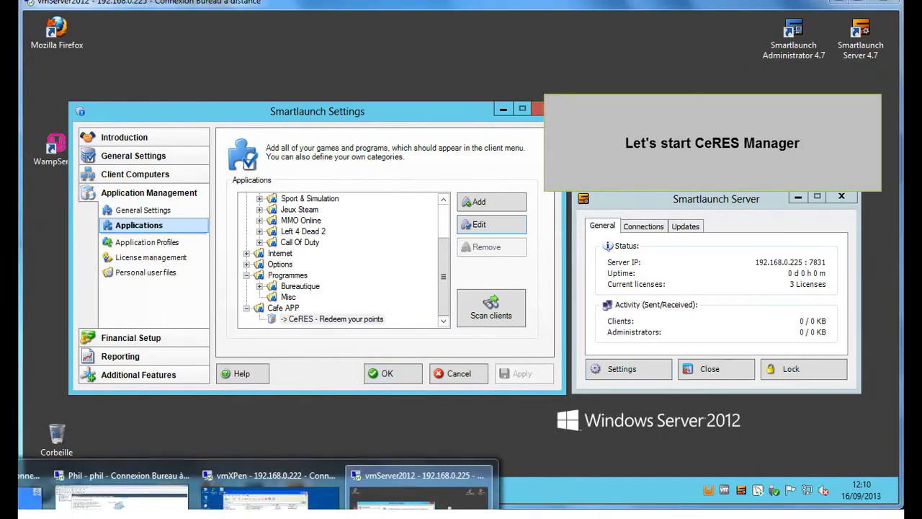
click(31, 487)
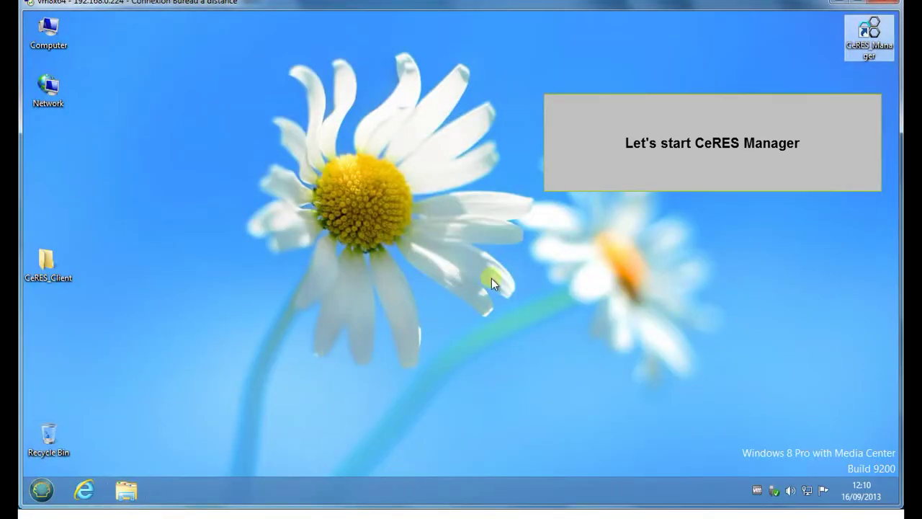
double_click(870, 45)
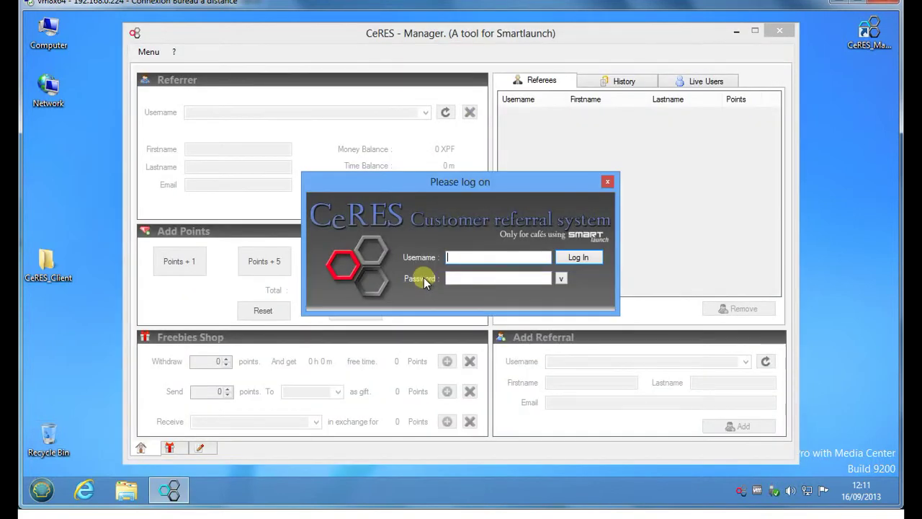
text(in)
key(Tab)
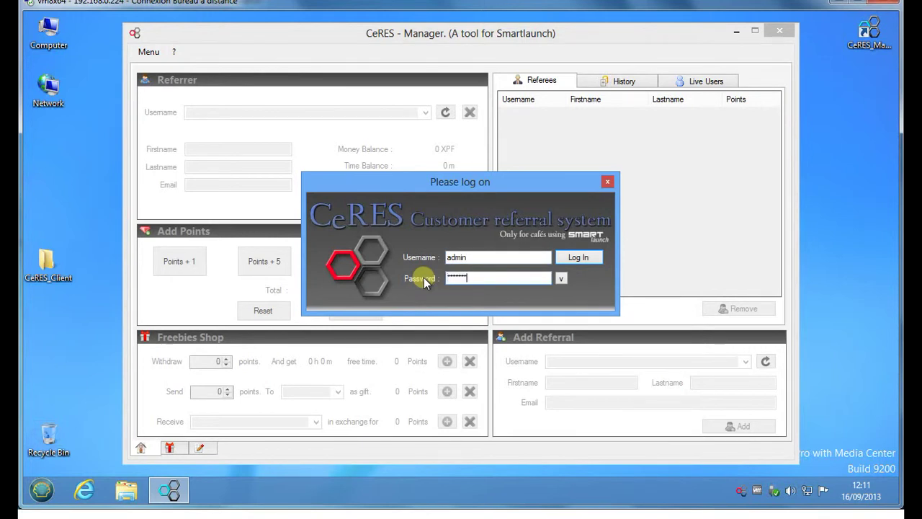
key(Return)
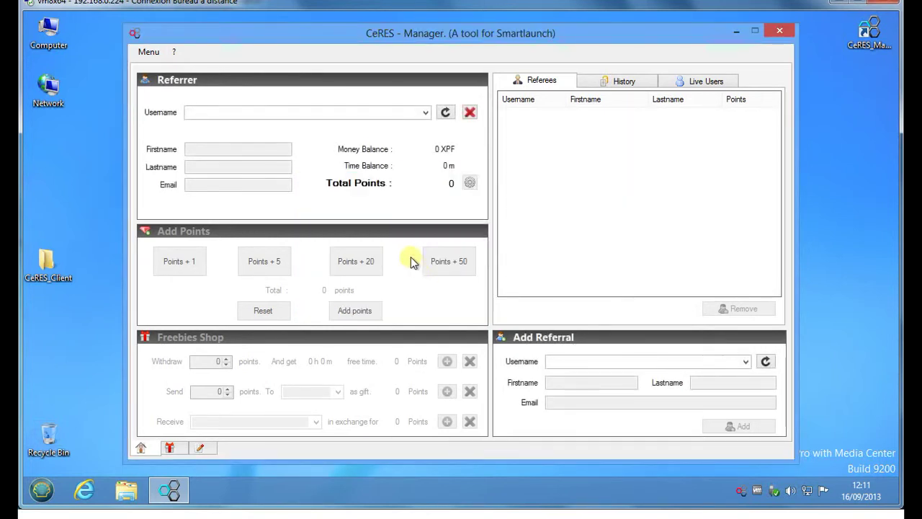
click(346, 114)
text(Amenophis)
key(Return)
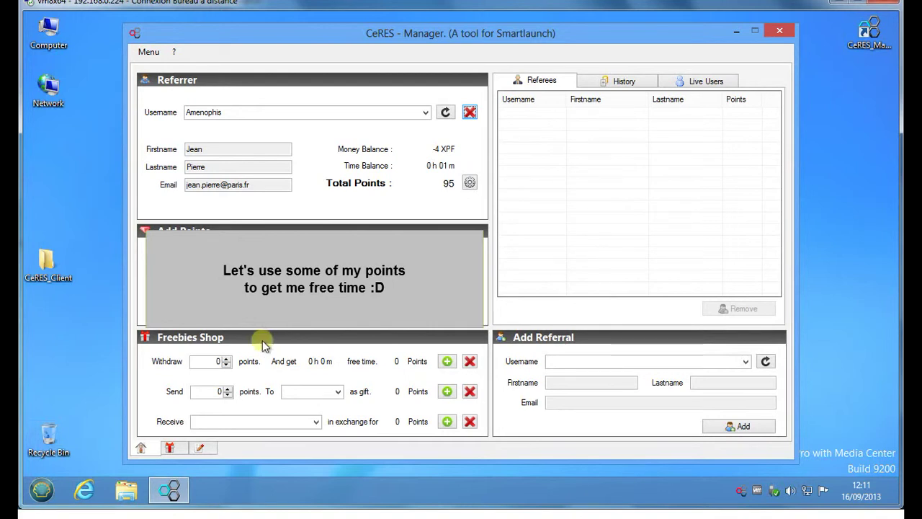
Step: Exchange 20 points for free time, leaving 75 points and 0 h 11 m
double_click(225, 358)
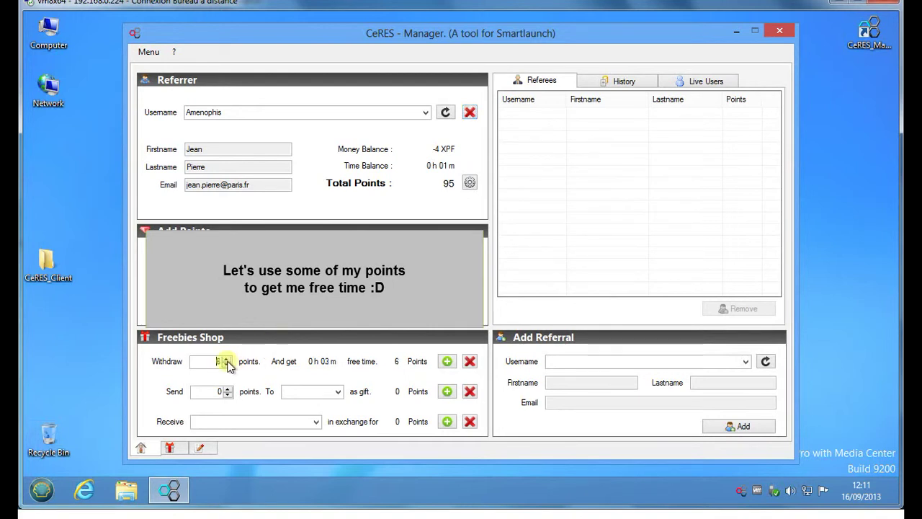
double_click(226, 358)
double_click(226, 358)
double_click(225, 358)
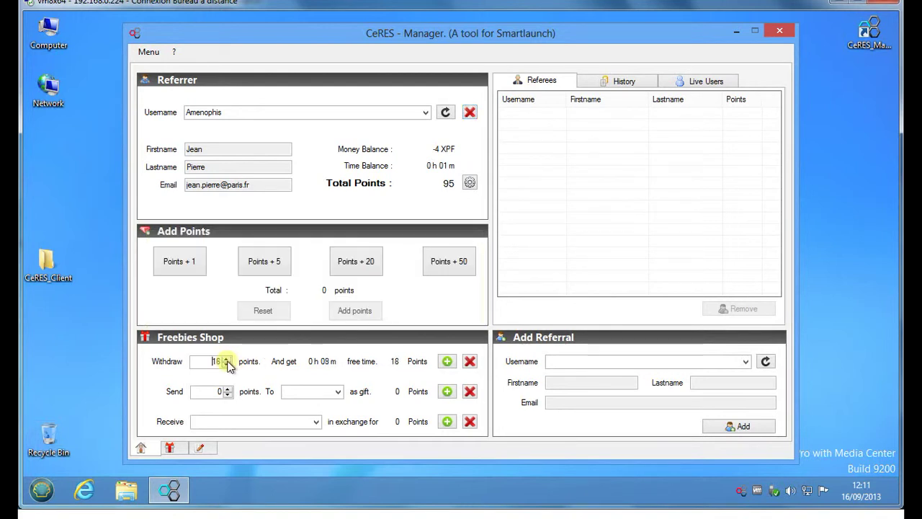
double_click(226, 358)
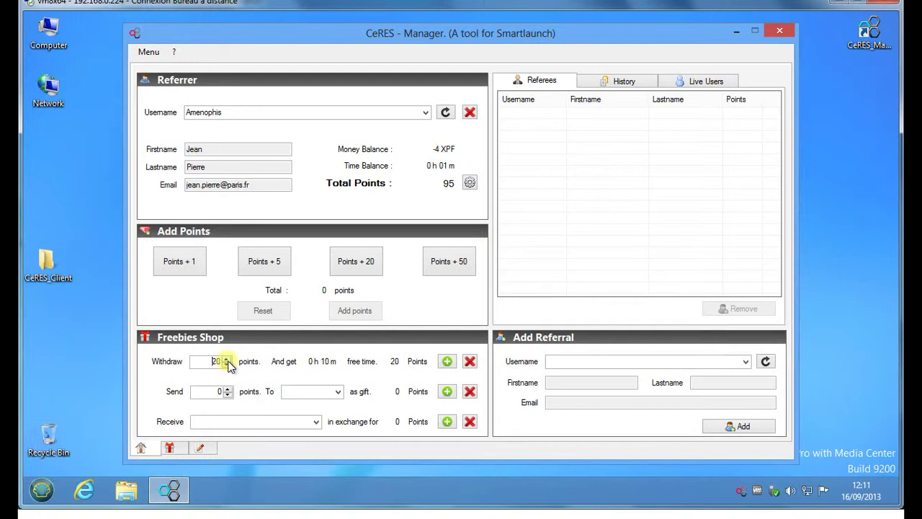
click(447, 361)
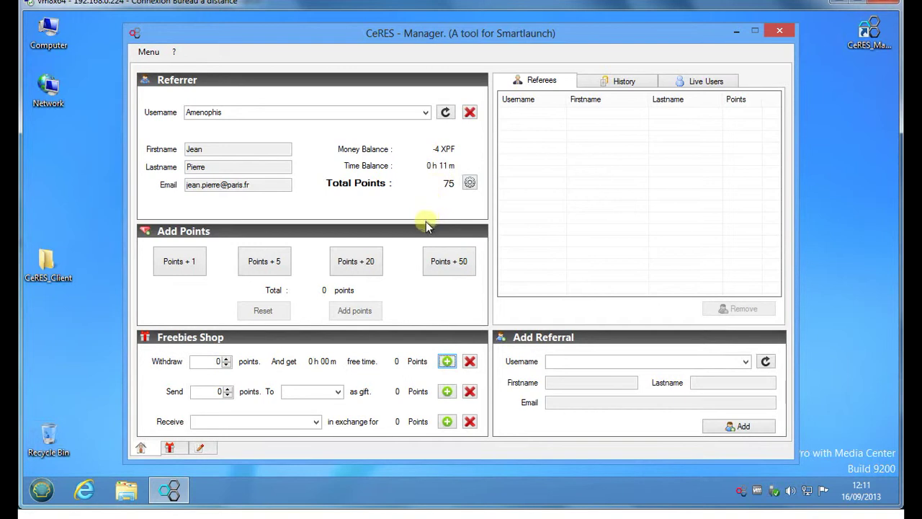
mouse_move(259, 515)
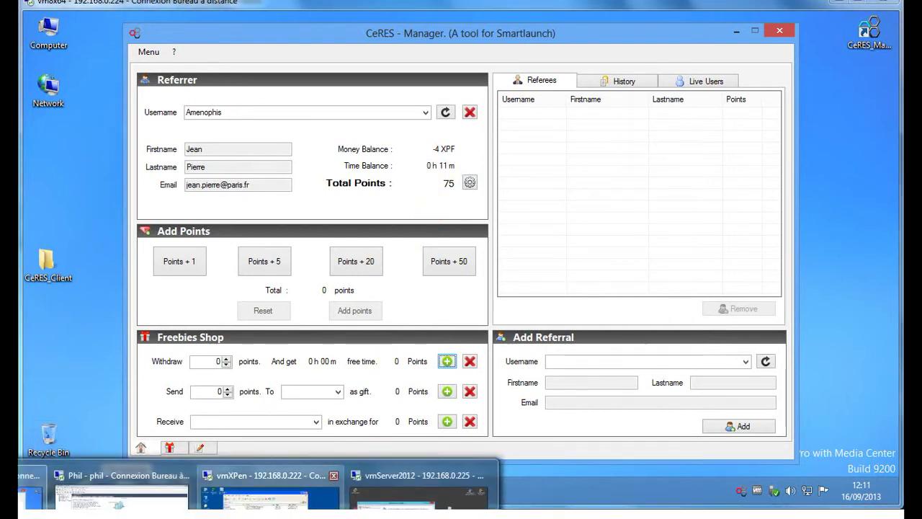
Step: On the XP client, browse to C:\Program Files\TinDEV\CeRES_Client, then close Explorer
click(271, 491)
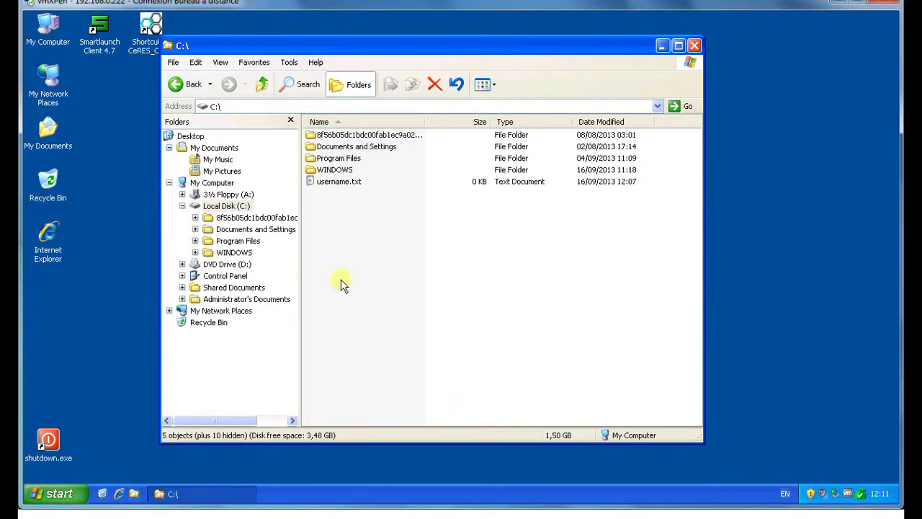
double_click(351, 160)
click(320, 321)
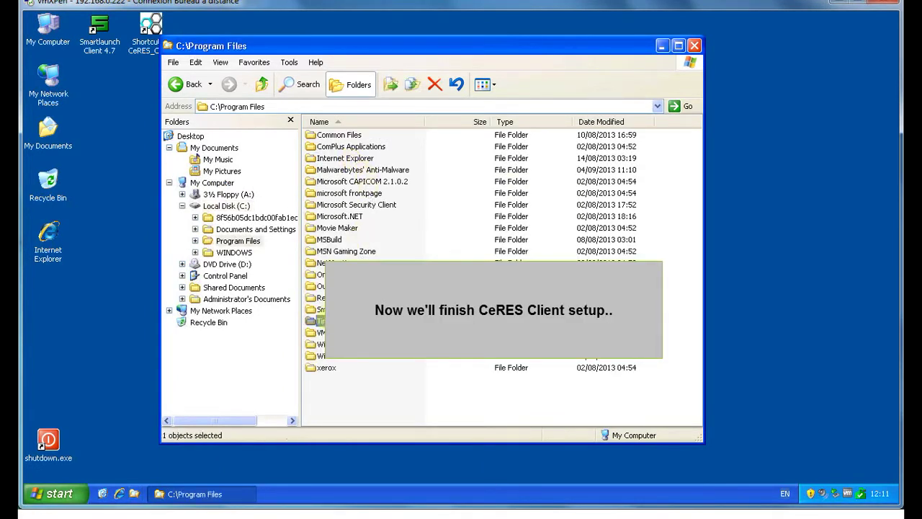
double_click(320, 320)
double_click(353, 148)
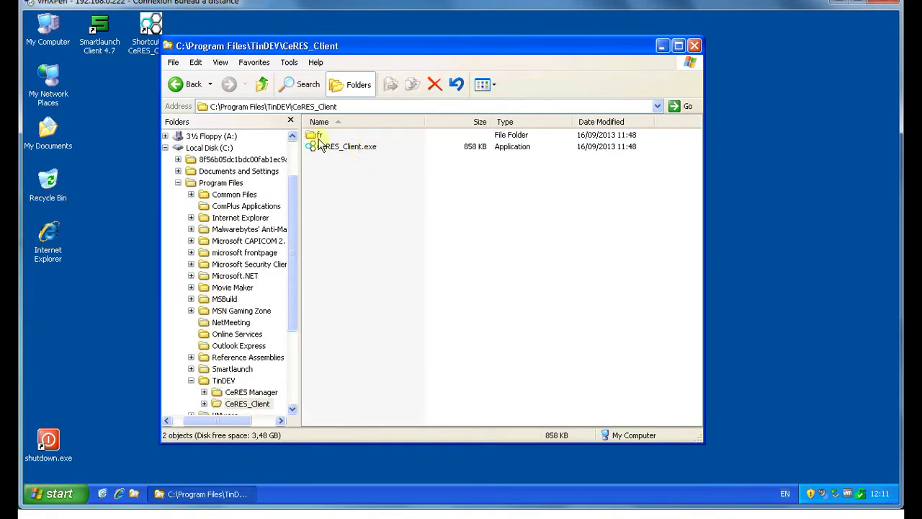
click(694, 45)
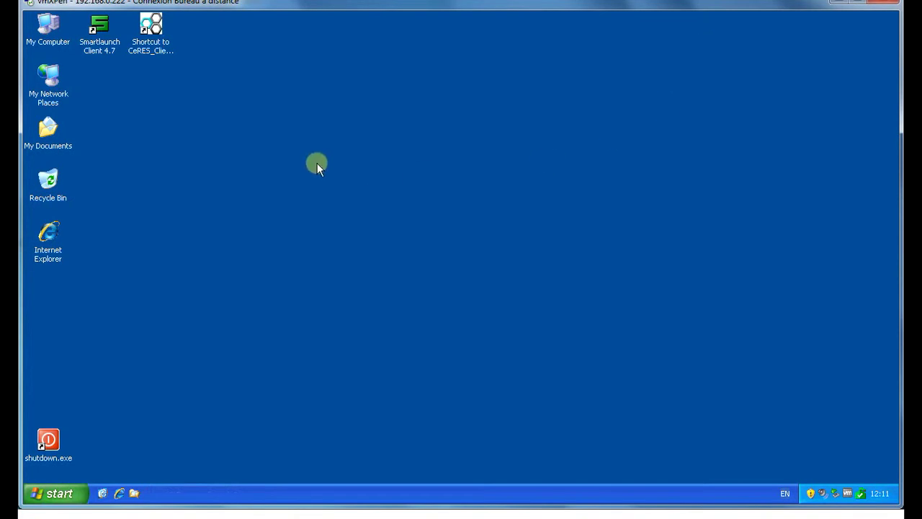
Step: Point CeRES Client at Manager host 192.168.0.224, test the connection, then launch Smartlaunch Client
double_click(145, 59)
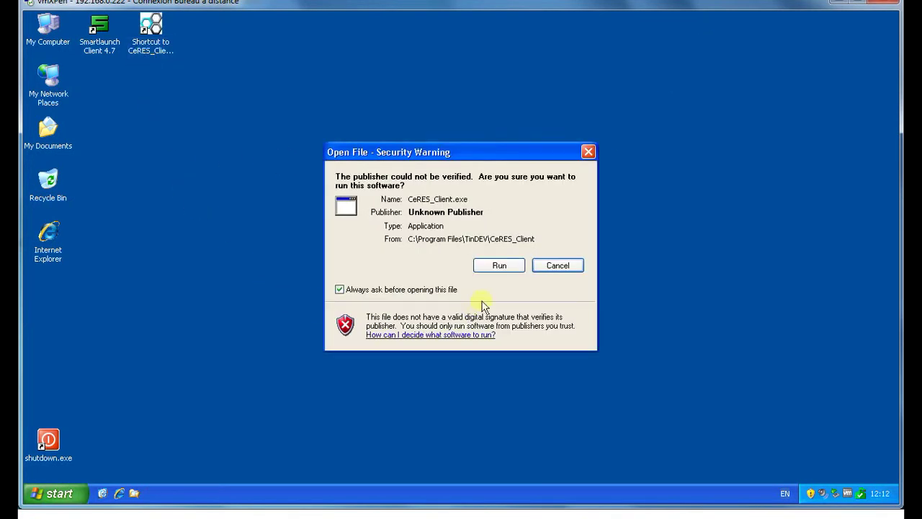
click(500, 266)
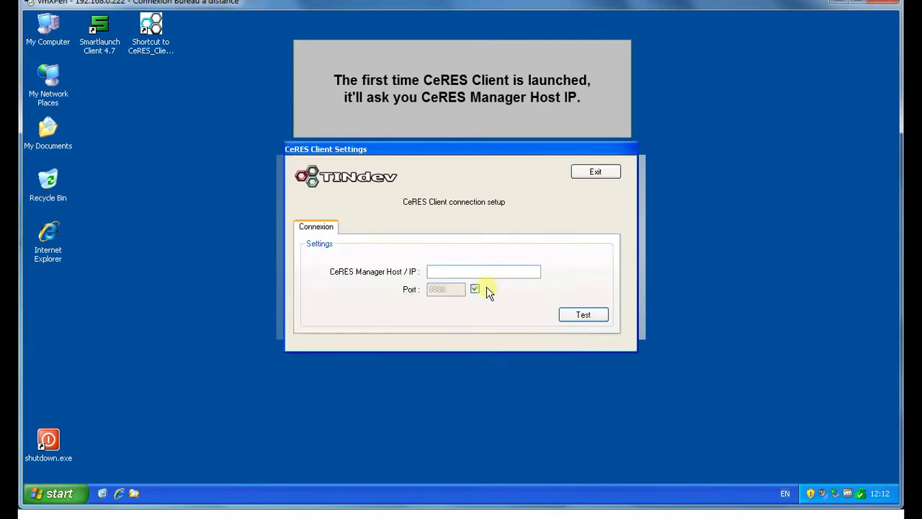
click(484, 273)
text(192.168.0.224)
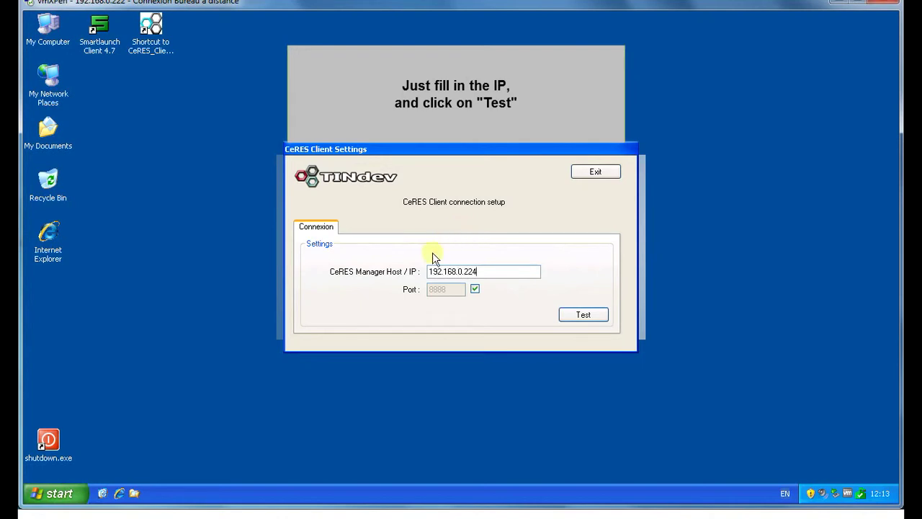
click(584, 318)
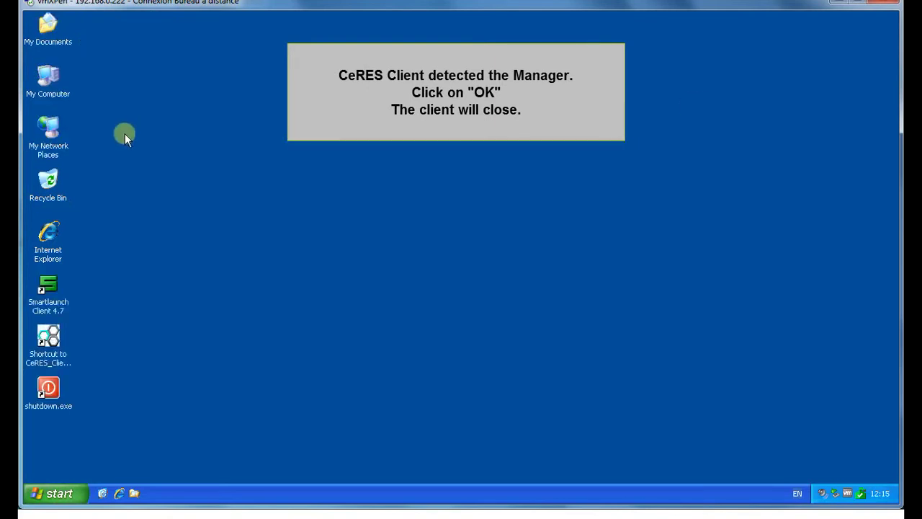
double_click(48, 292)
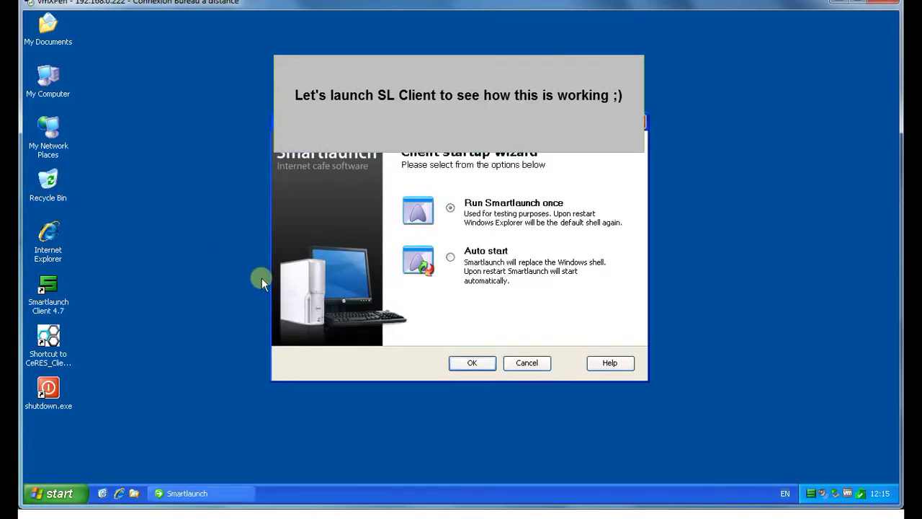
Step: Run Smartlaunch once and sign in with the customer's username and password
click(489, 365)
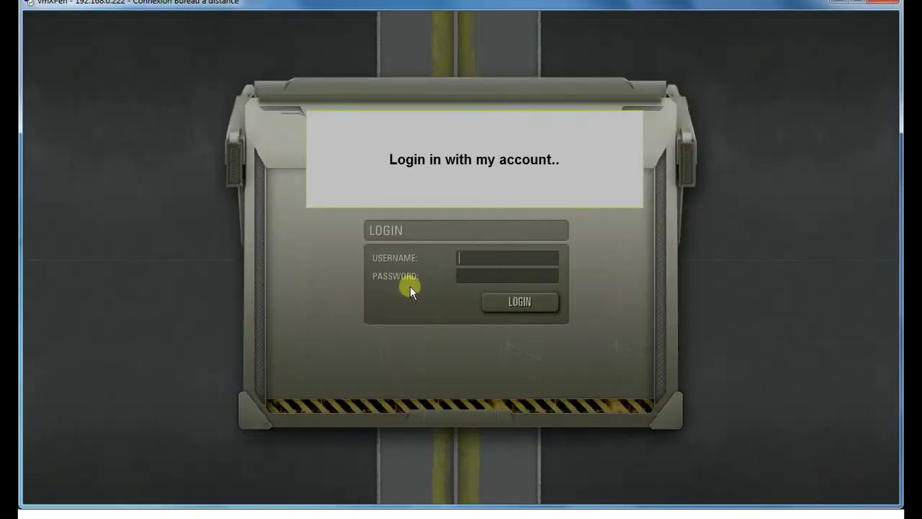
text(AMENOPHIS)
key(Tab)
text(*******)
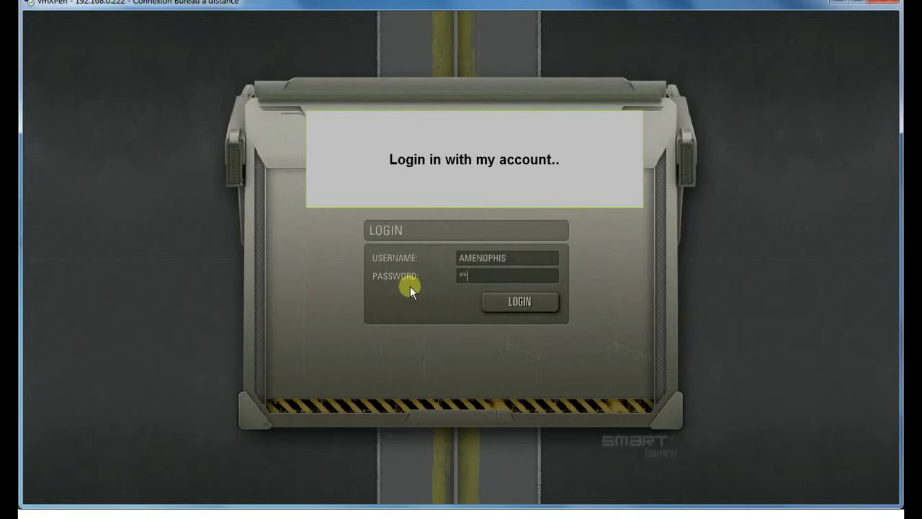
key(Return)
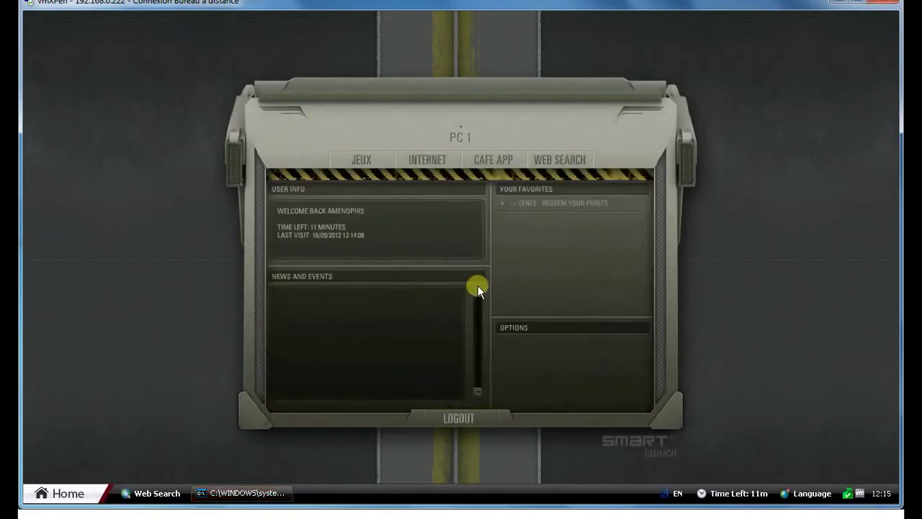
Step: Start CeRES Client from the café apps and review the History and Referees tabs
click(494, 164)
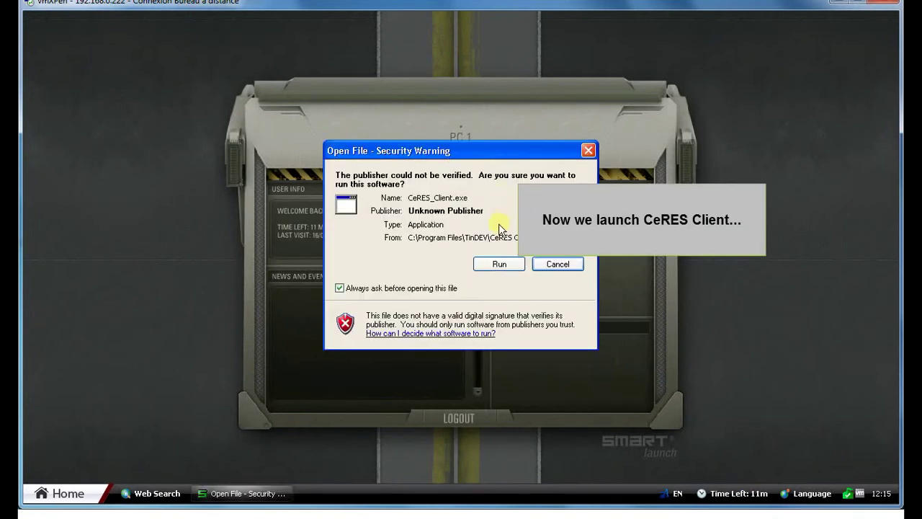
click(495, 265)
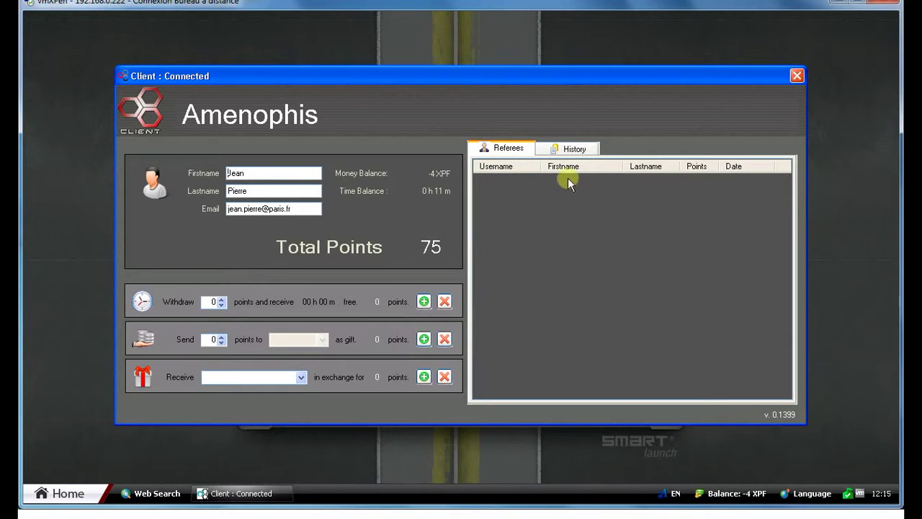
click(566, 149)
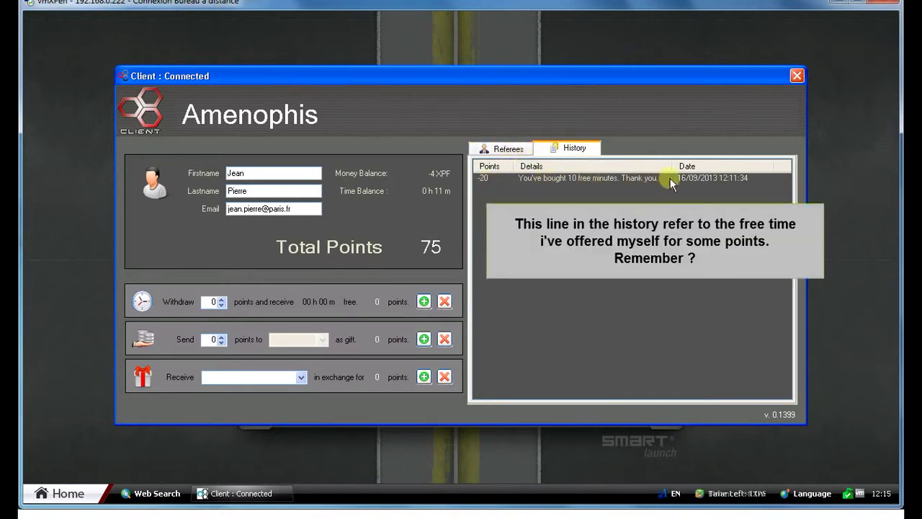
click(501, 148)
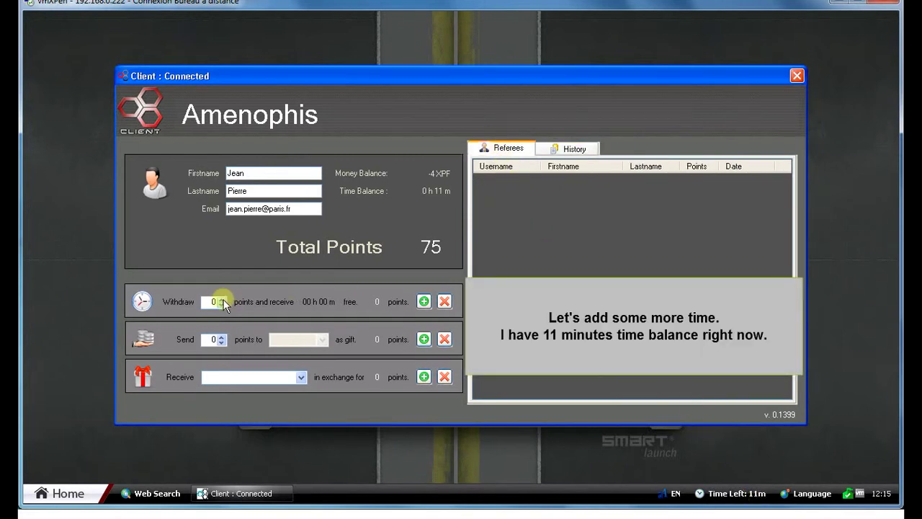
Step: Buy 9 free minutes for 18 points, leaving 57 points and a 20-minute balance
click(216, 297)
text(4)
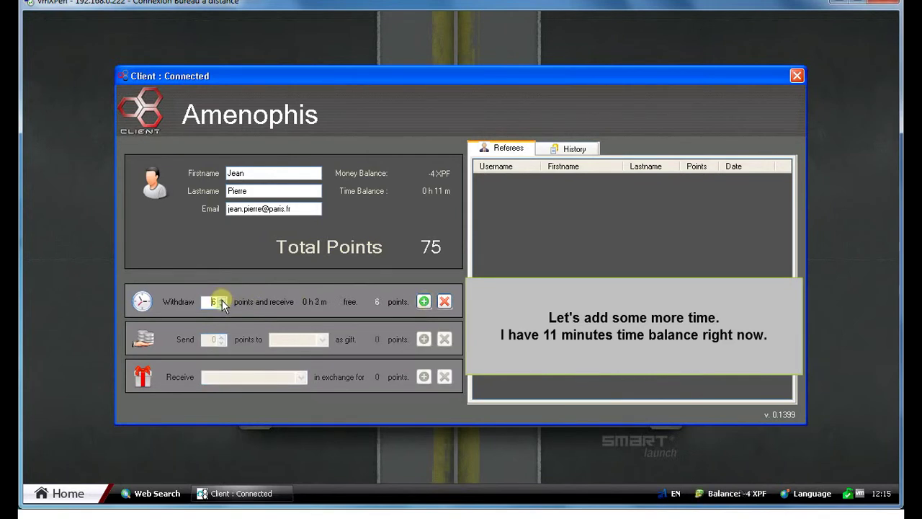
click(222, 299)
click(222, 299)
click(222, 299)
click(222, 299)
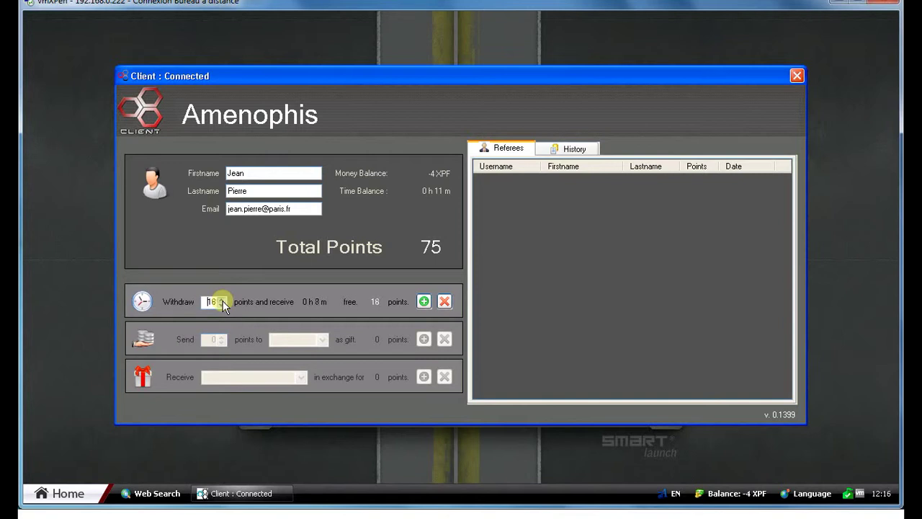
click(222, 299)
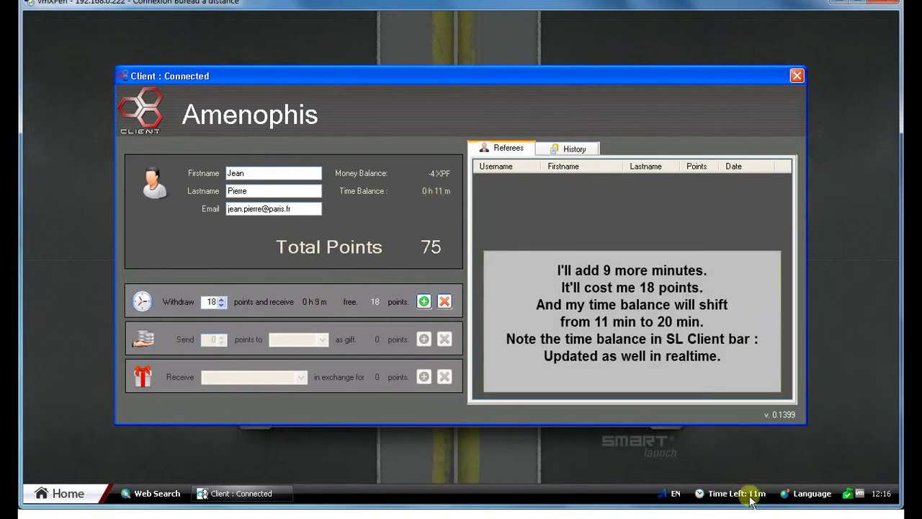
click(424, 302)
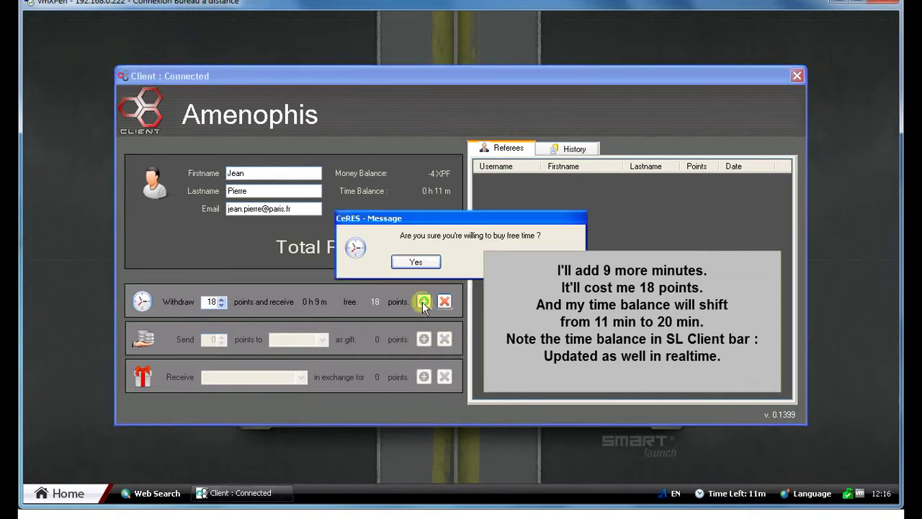
click(418, 263)
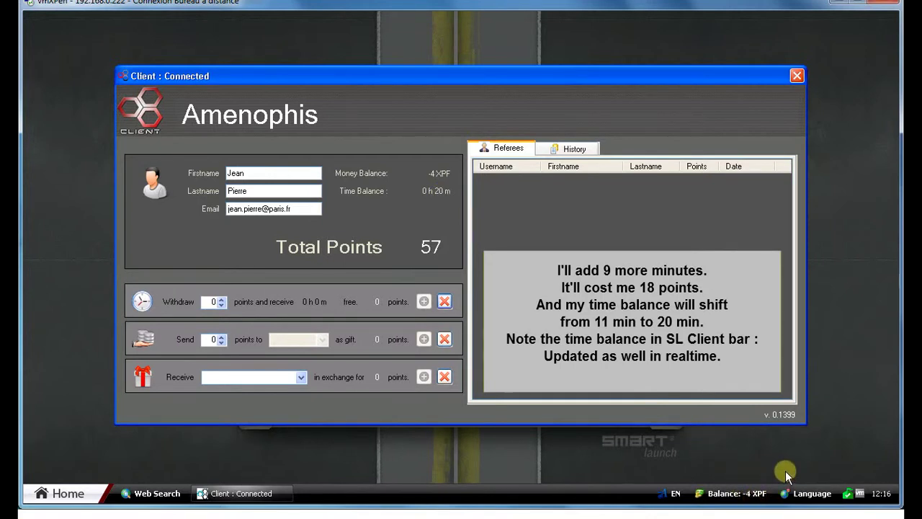
click(756, 493)
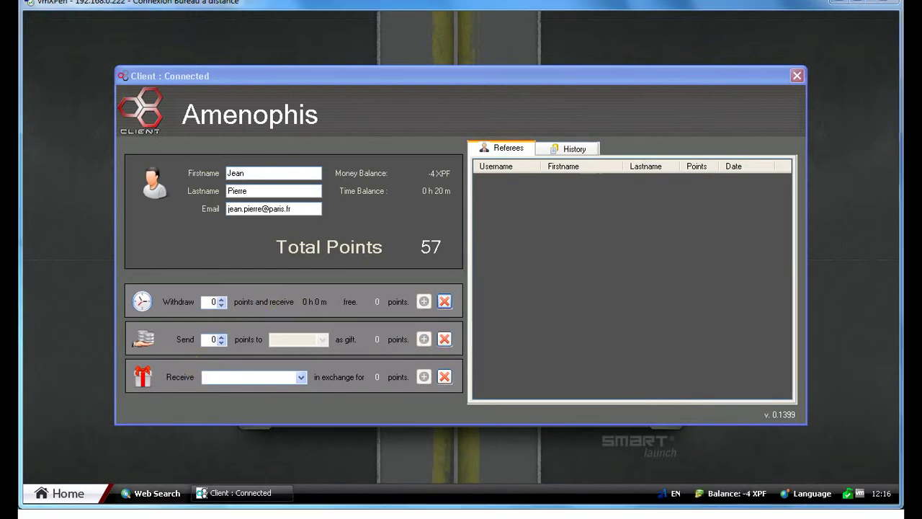
mouse_move(259, 515)
click(29, 480)
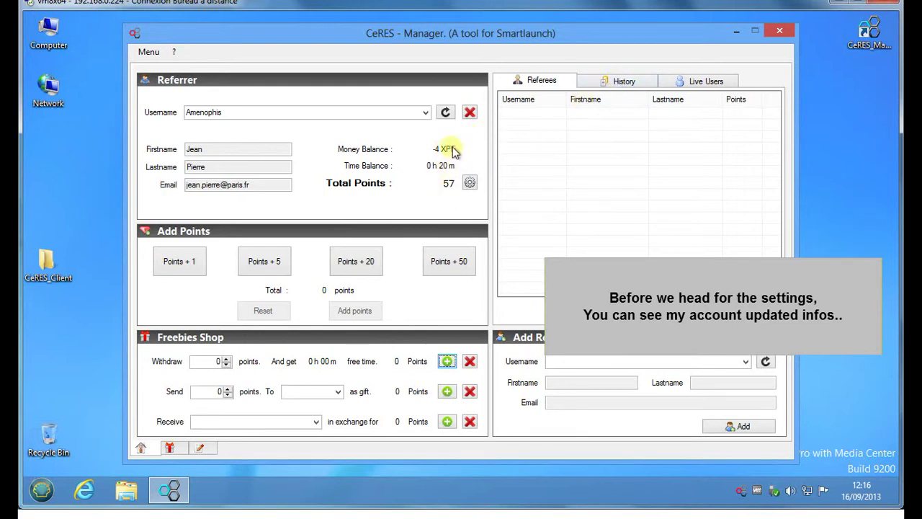
Step: View Live Users and the freebies purchase list, confirming the client's Receive list is empty
click(678, 81)
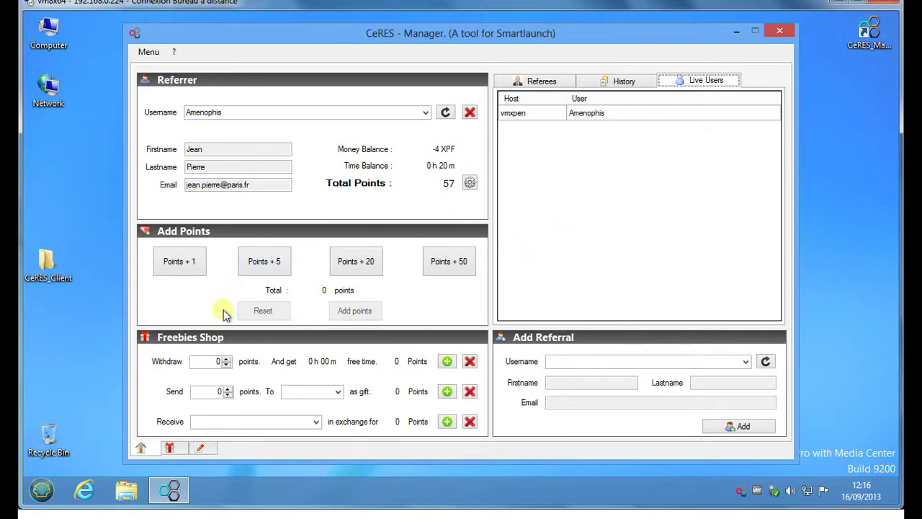
click(170, 447)
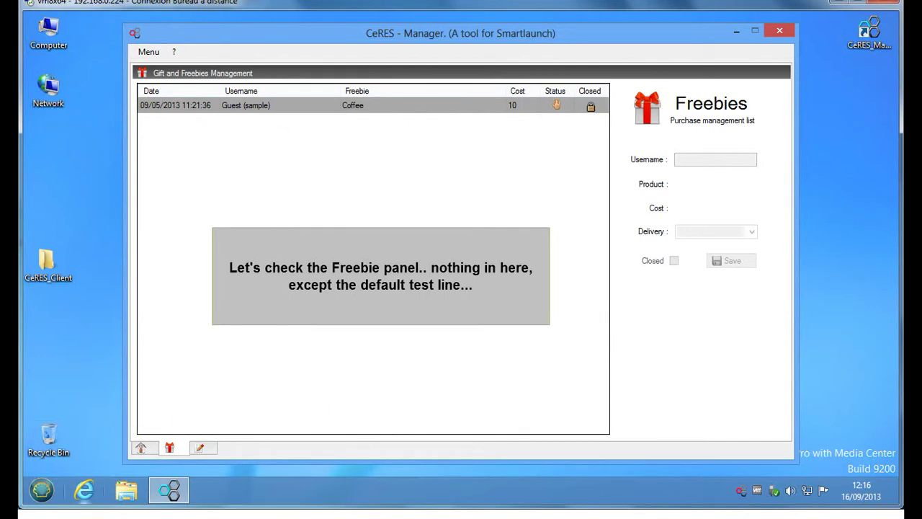
mouse_move(260, 513)
click(268, 494)
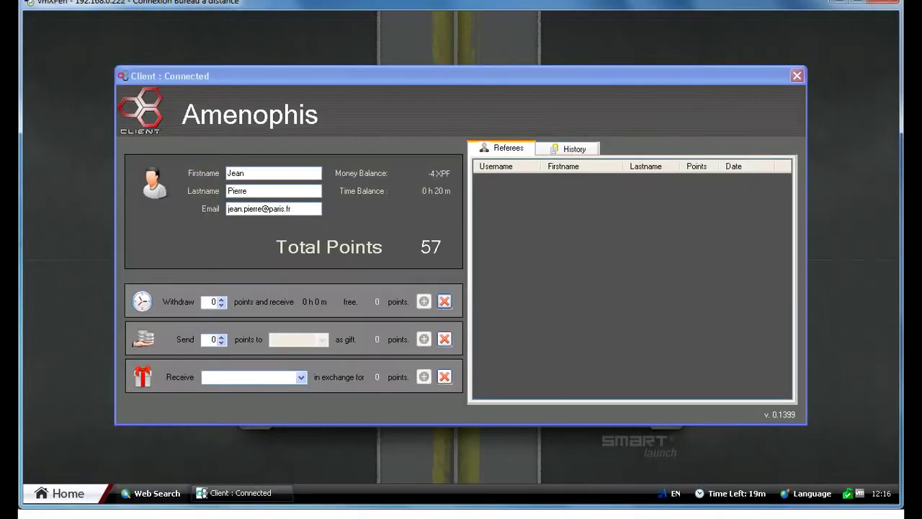
click(299, 379)
click(279, 379)
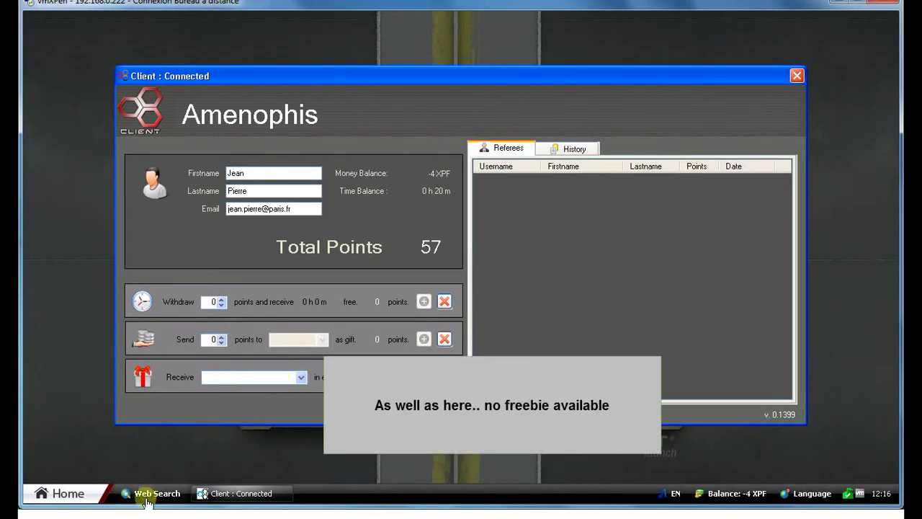
click(411, 475)
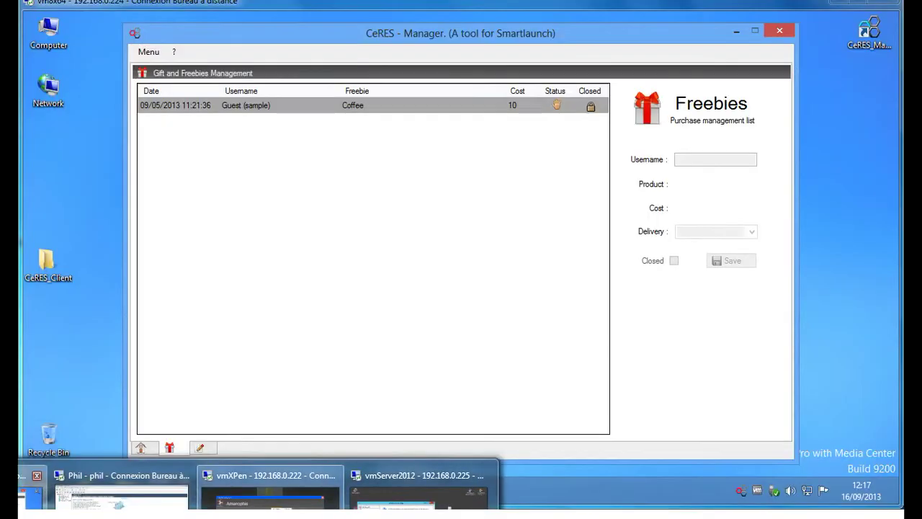
Step: Publish CAFE LAVAZZA as a visible freebie priced at 10 points in Freebies Setup
click(148, 52)
click(169, 64)
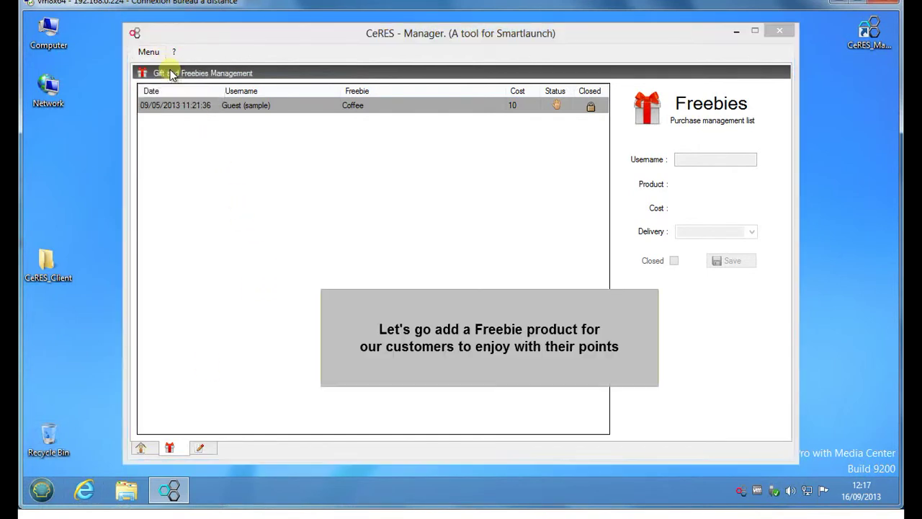
click(185, 105)
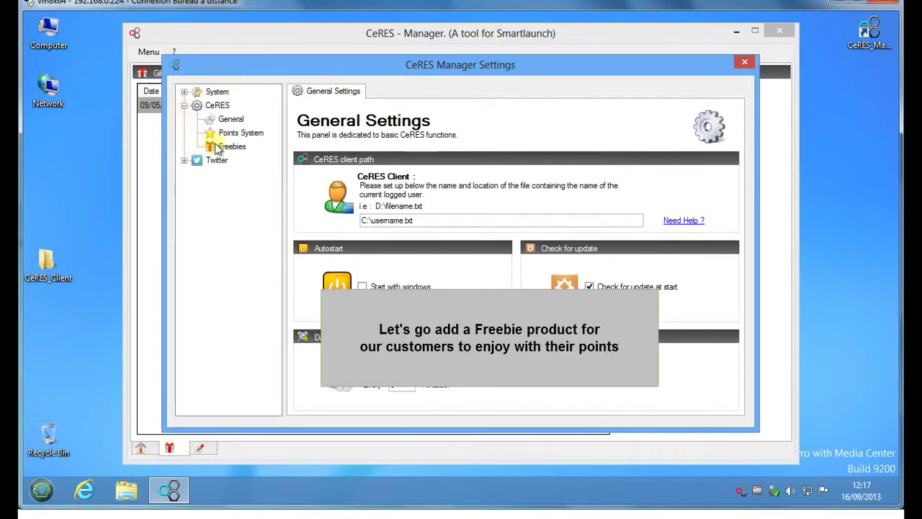
click(217, 147)
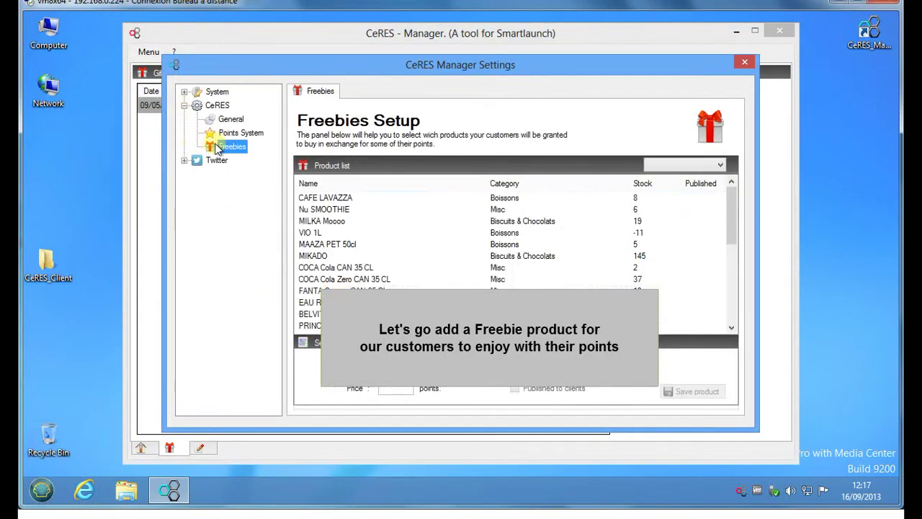
click(346, 199)
click(389, 387)
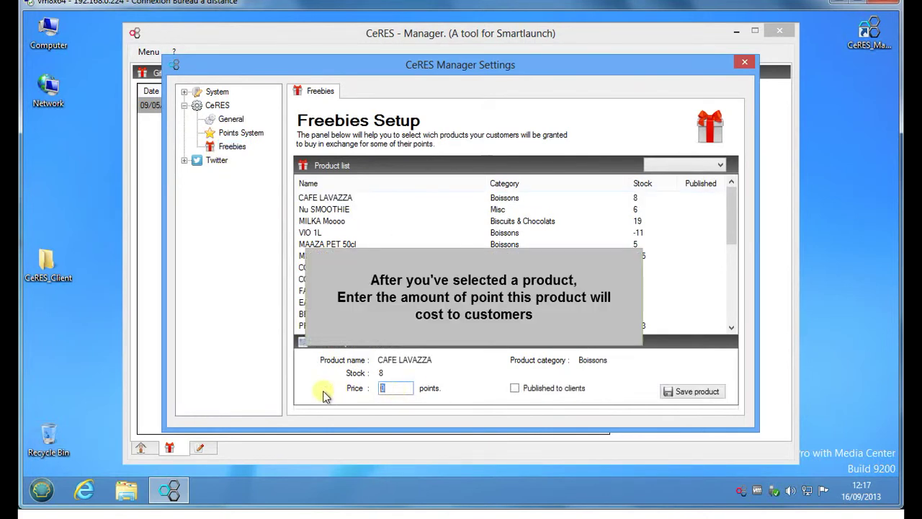
text(10)
click(514, 388)
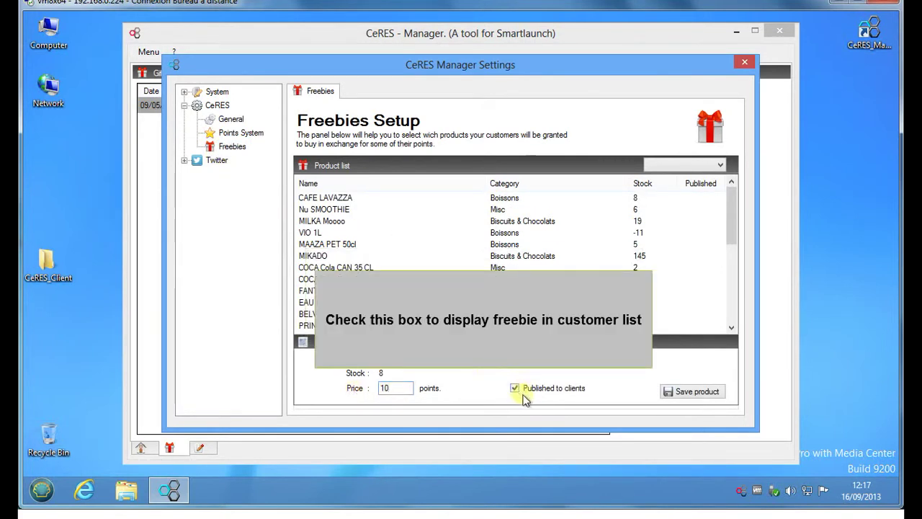
click(691, 394)
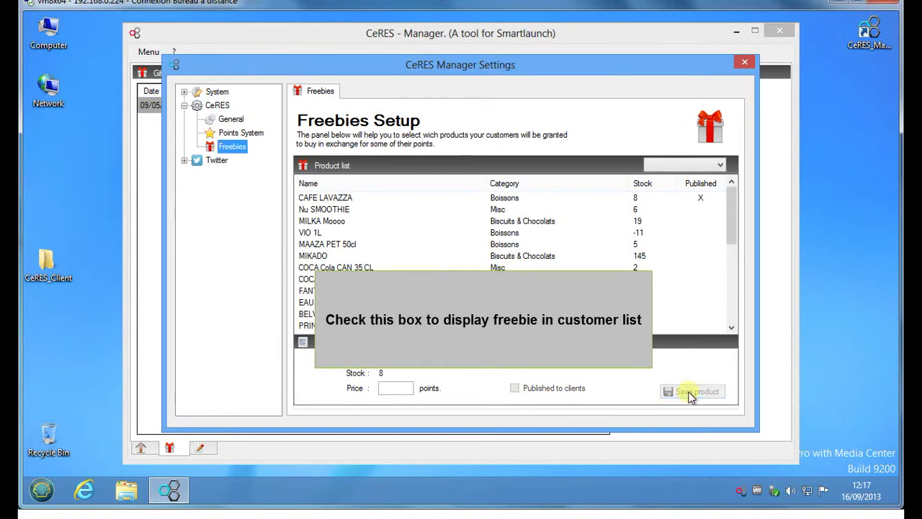
click(745, 63)
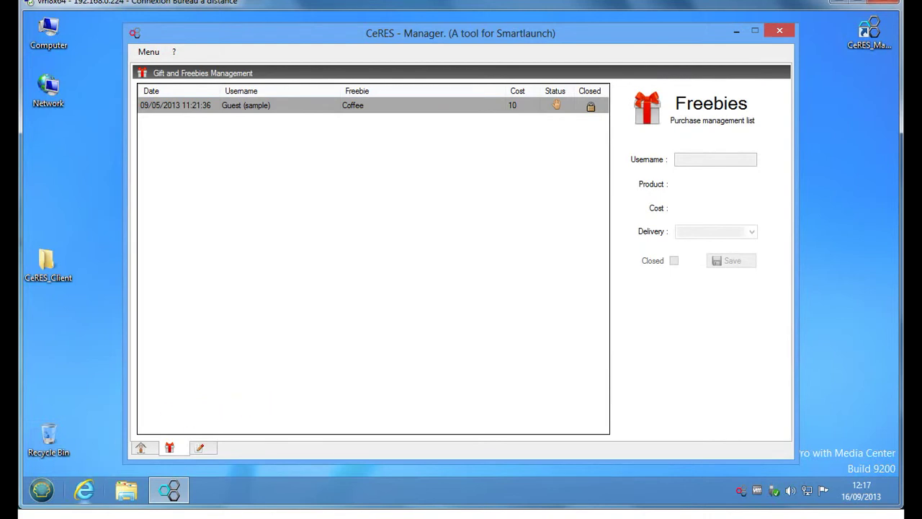
Step: Restart CeRES Client on the customer's station, allowing the unverified program to run
click(267, 494)
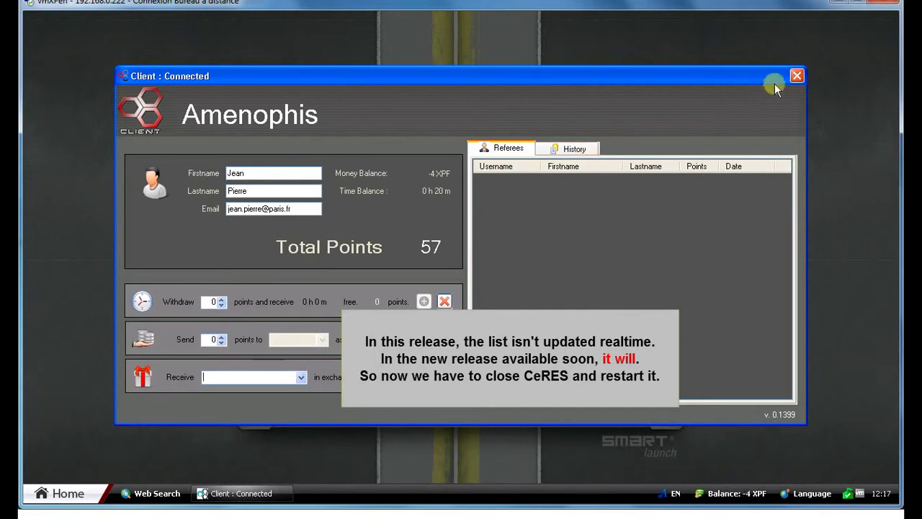
click(797, 75)
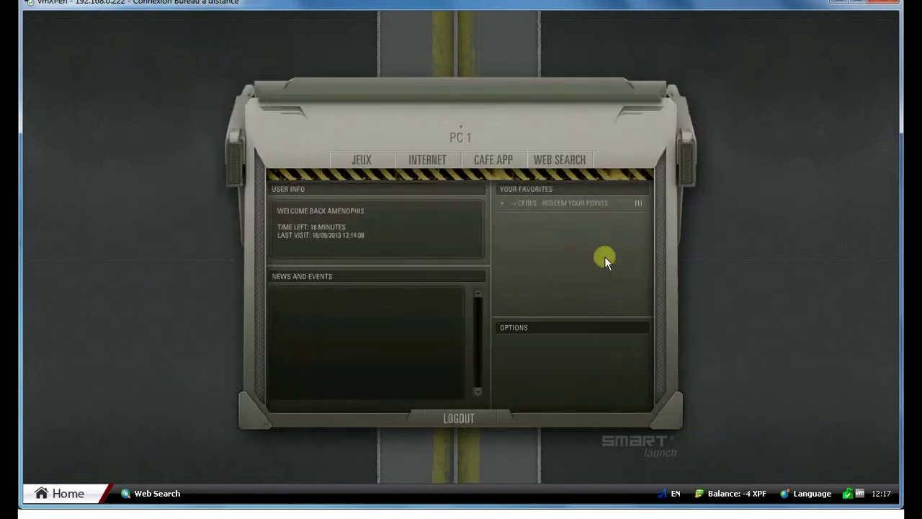
click(493, 158)
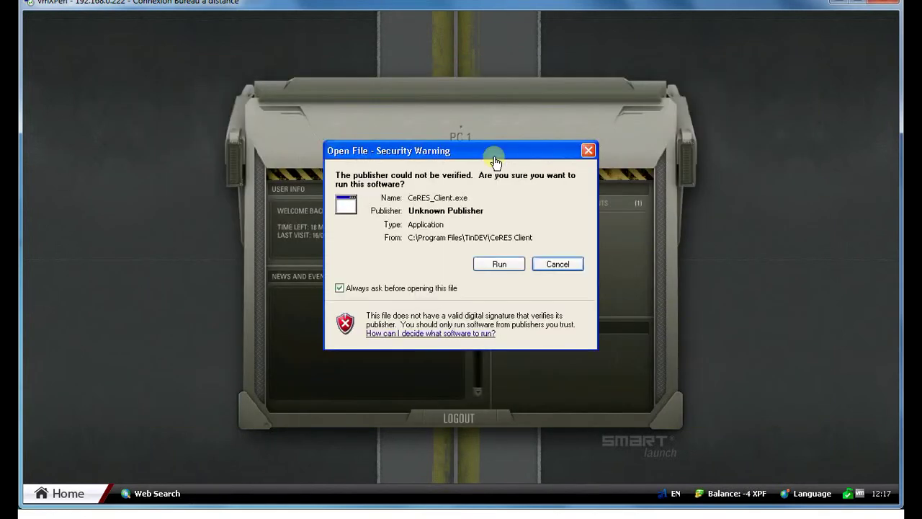
click(500, 264)
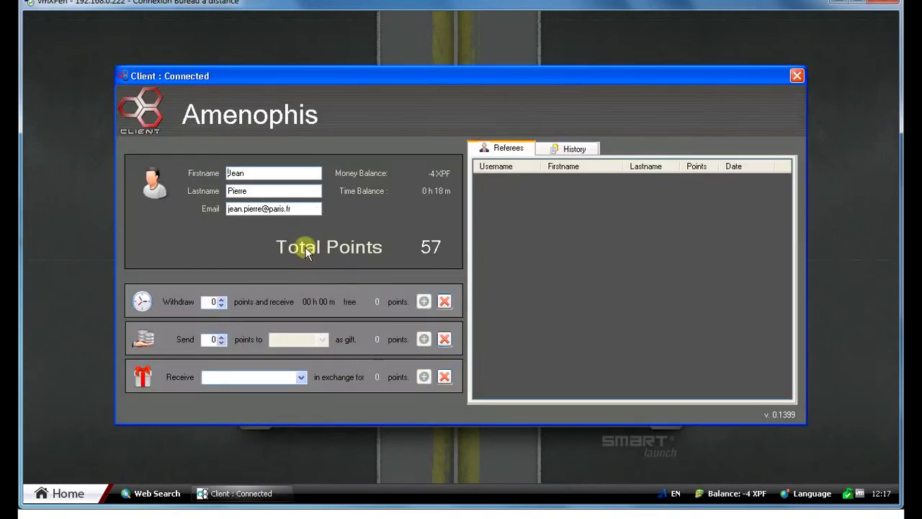
Step: Check the points history and remaining time, then choose CAFE LAVAZZA as the freebie to receive
click(557, 148)
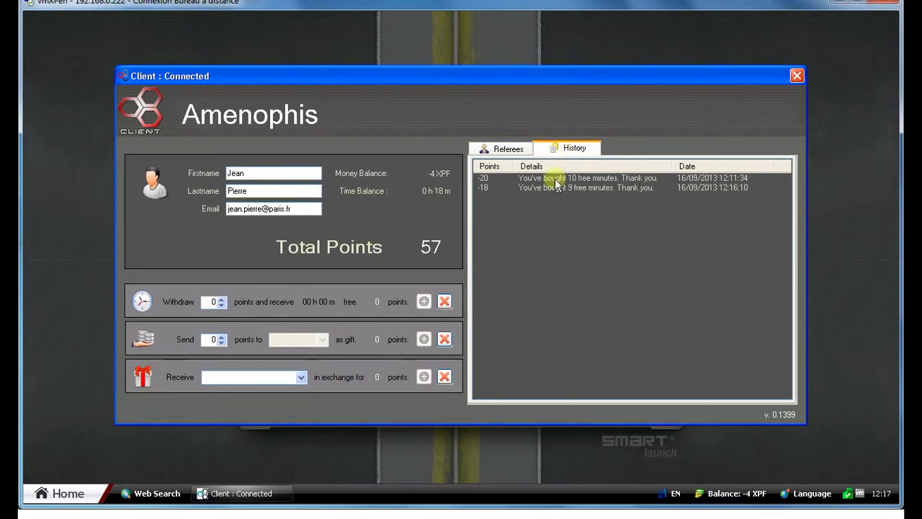
click(522, 149)
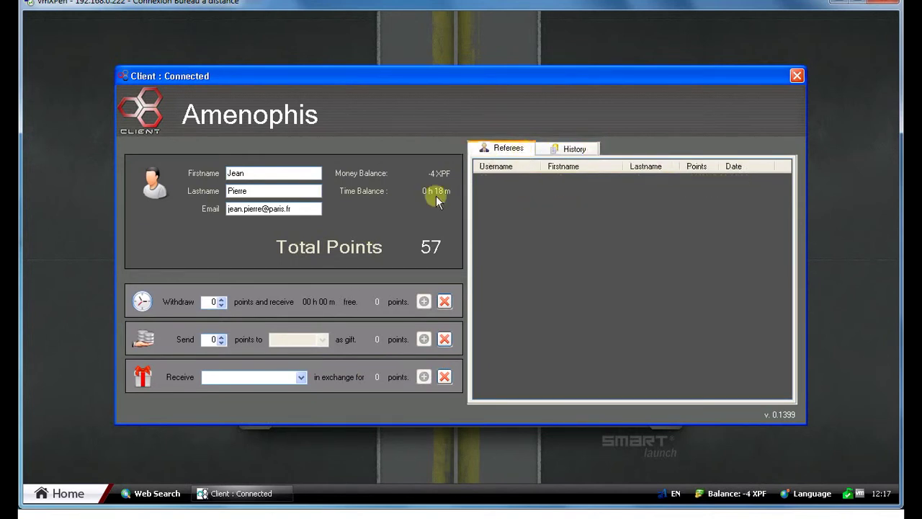
click(735, 493)
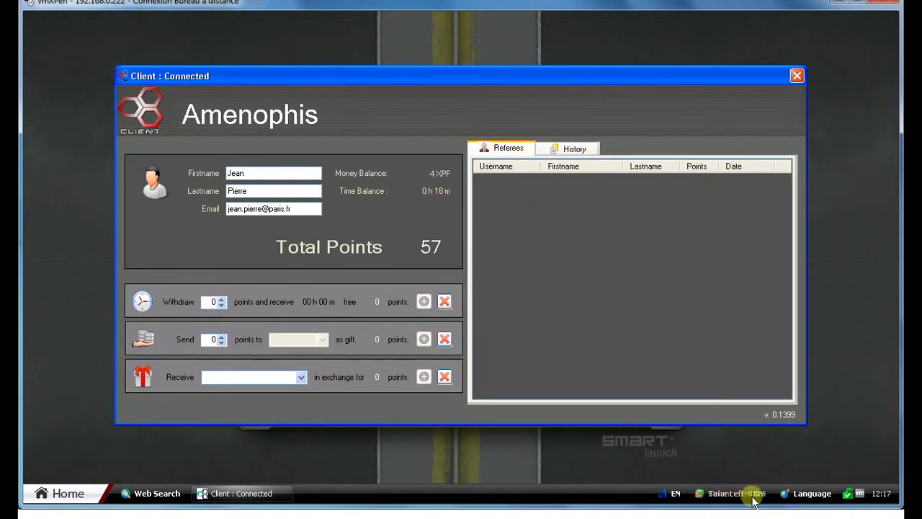
click(301, 377)
click(266, 390)
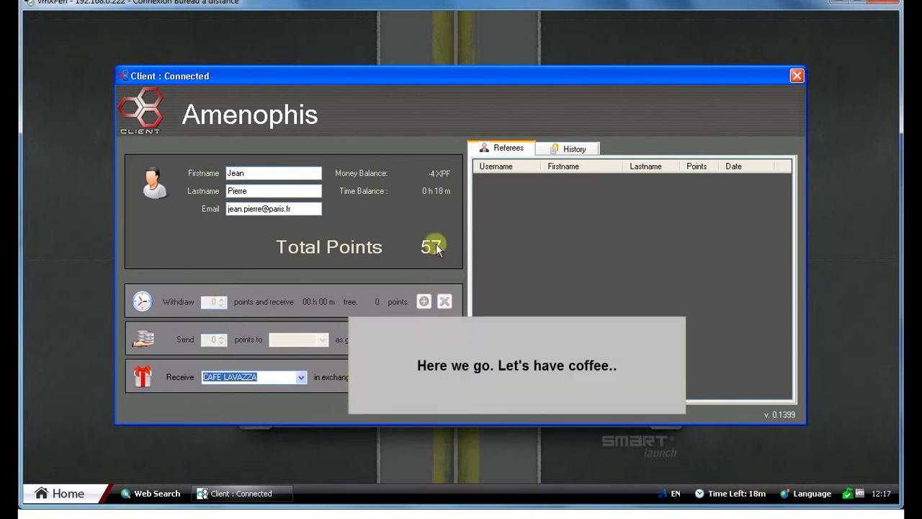
Step: Buy CAFE LAVAZZA for 10 points, dropping the balance to 47, and check the history
click(423, 376)
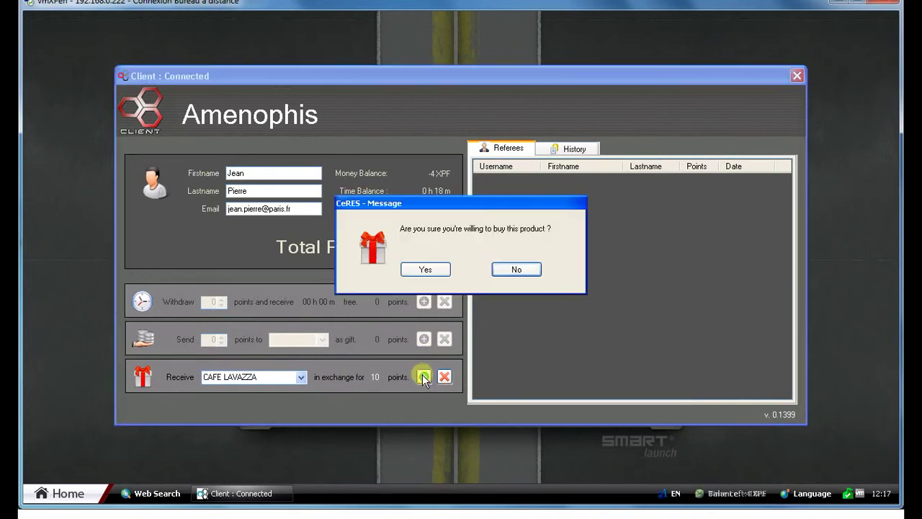
click(425, 271)
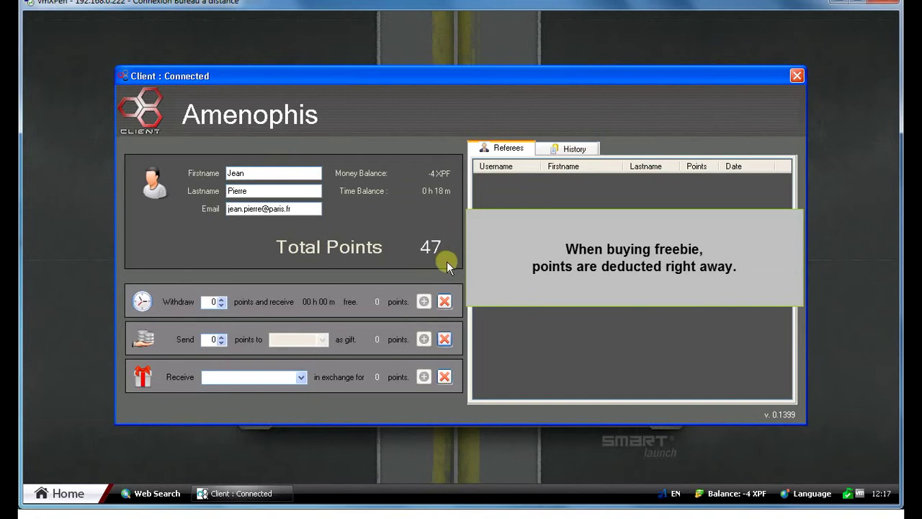
click(567, 149)
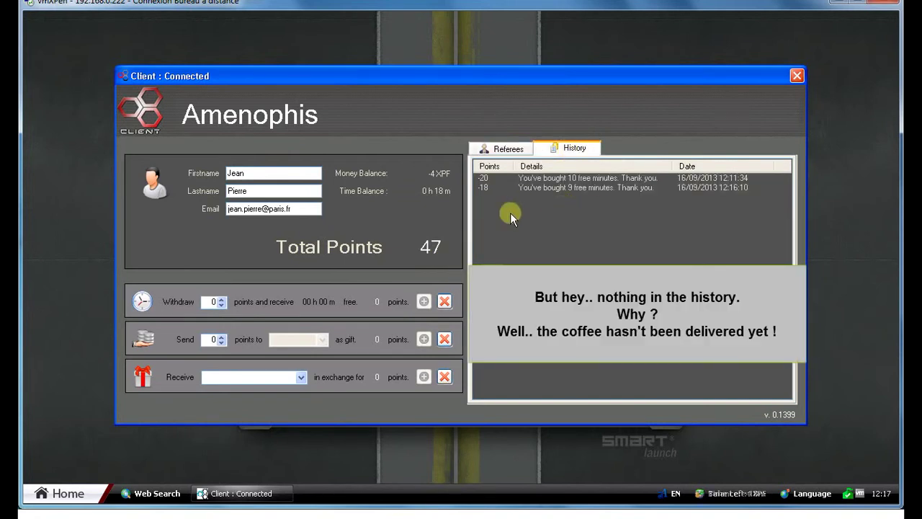
click(504, 148)
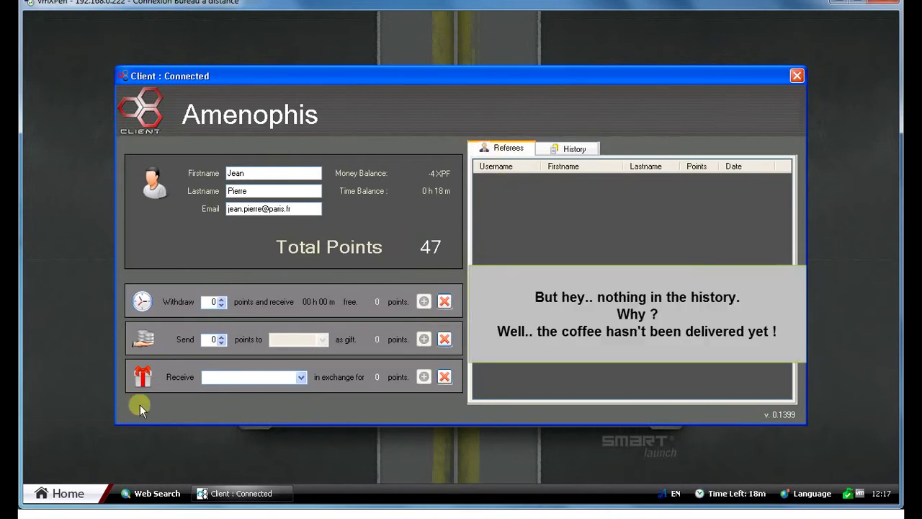
mouse_move(270, 515)
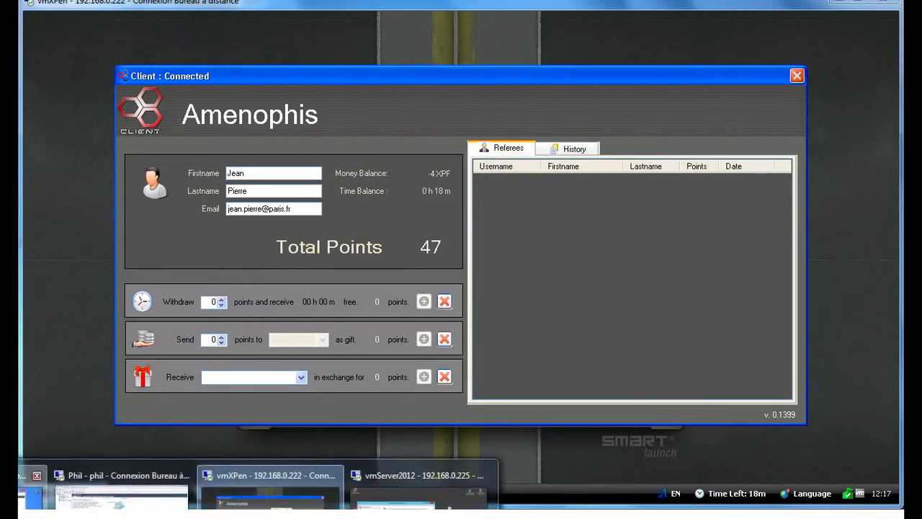
click(31, 496)
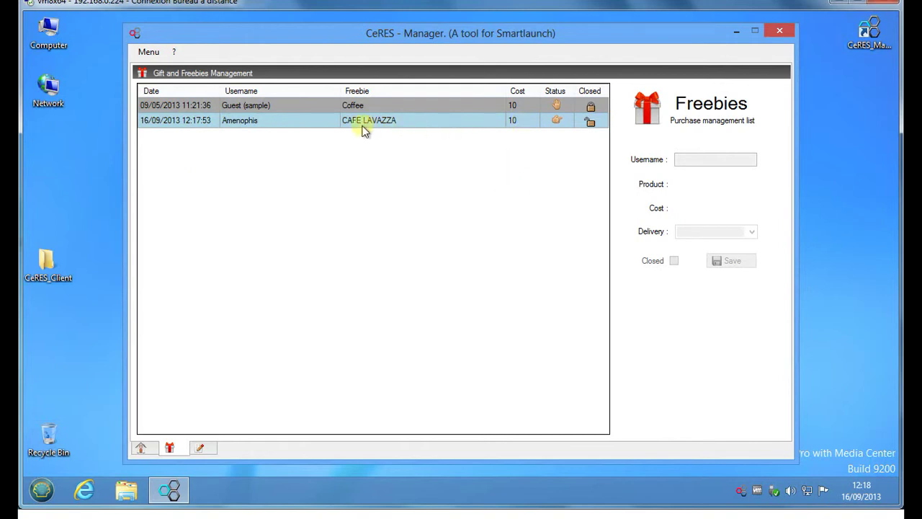
Step: Mark the CAFE LAVAZZA order Delivered and closed, save it, and return to the customer's station
click(329, 123)
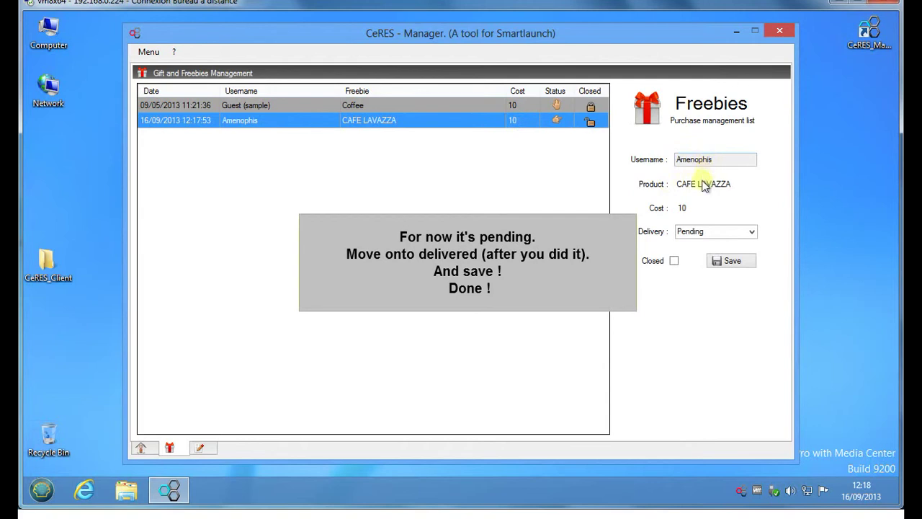
click(751, 232)
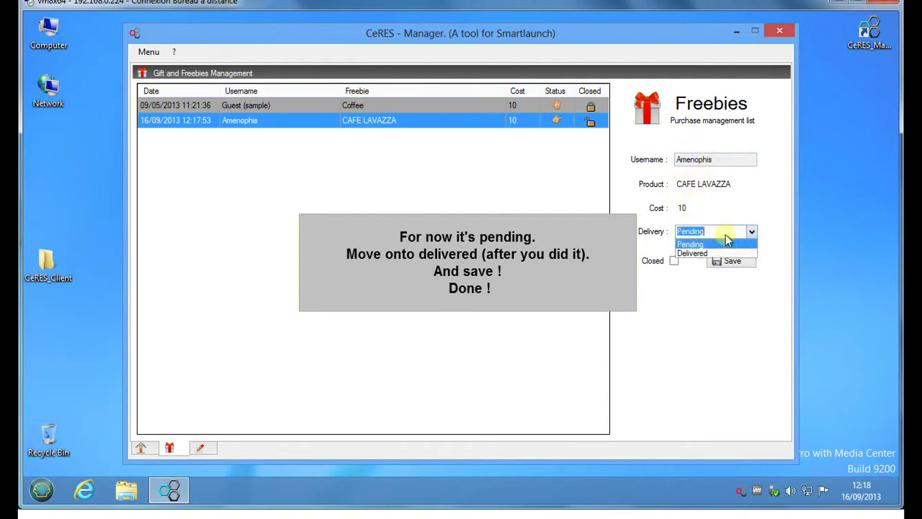
click(695, 254)
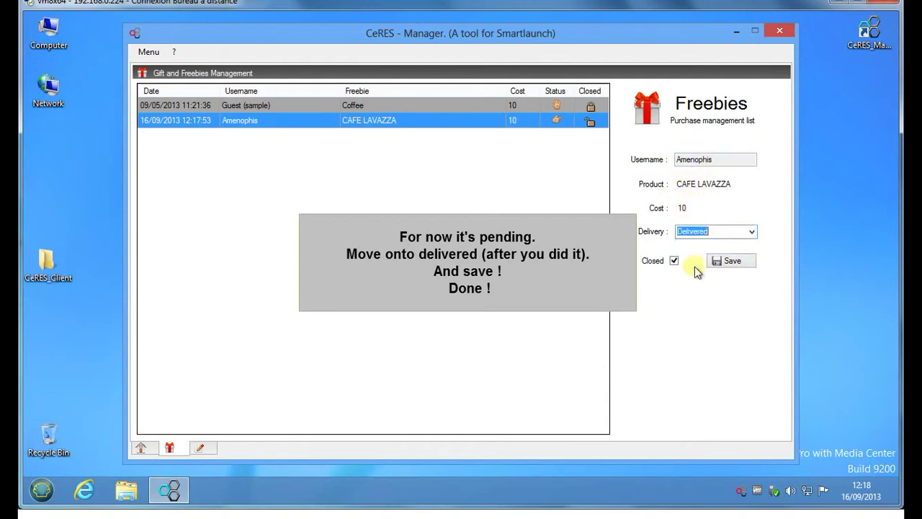
click(732, 260)
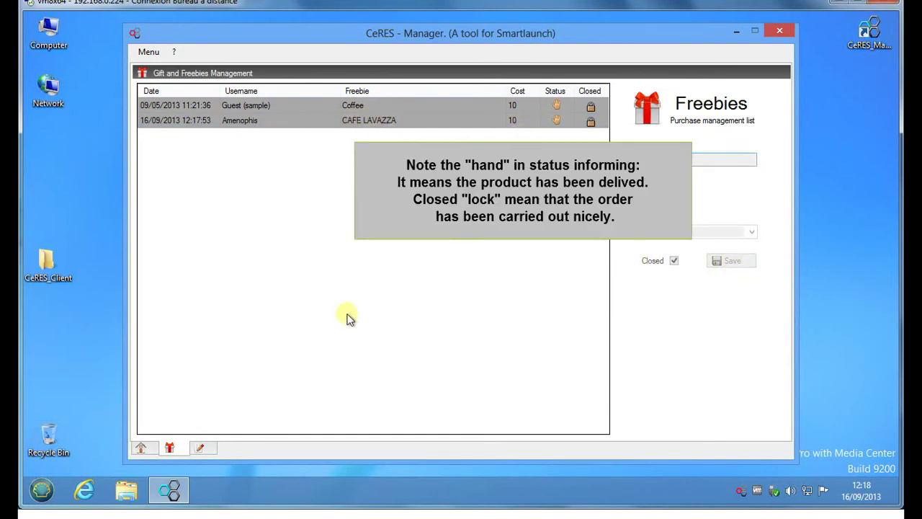
mouse_move(144, 515)
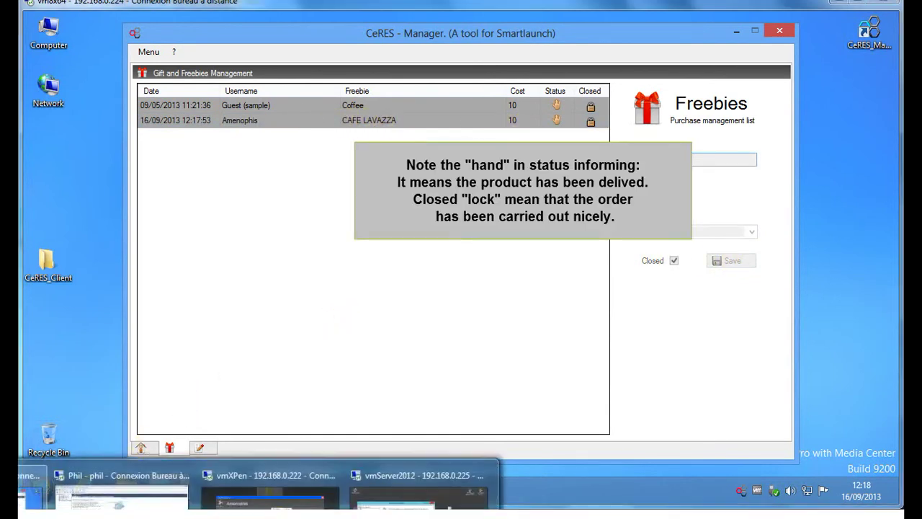
click(268, 487)
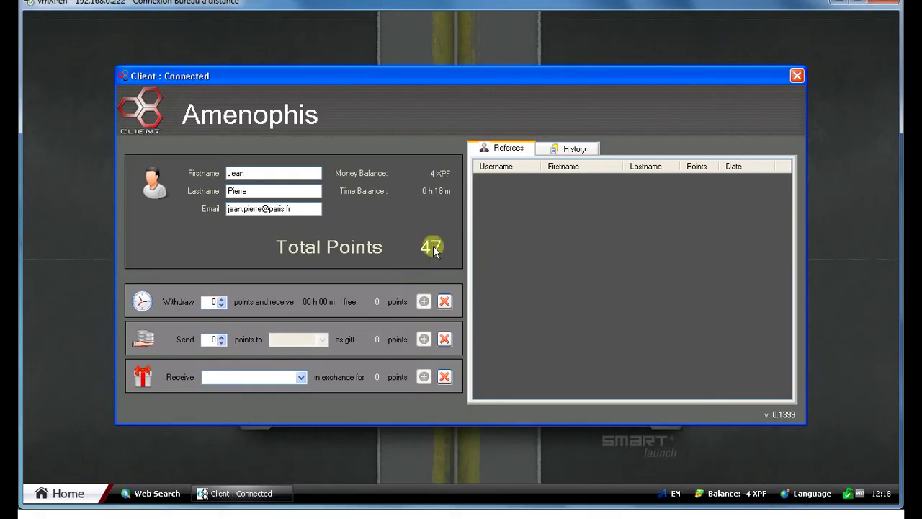
Step: Show the points history and widen the Details column to reveal the −10 CAFE LAVAZZA entry
click(551, 148)
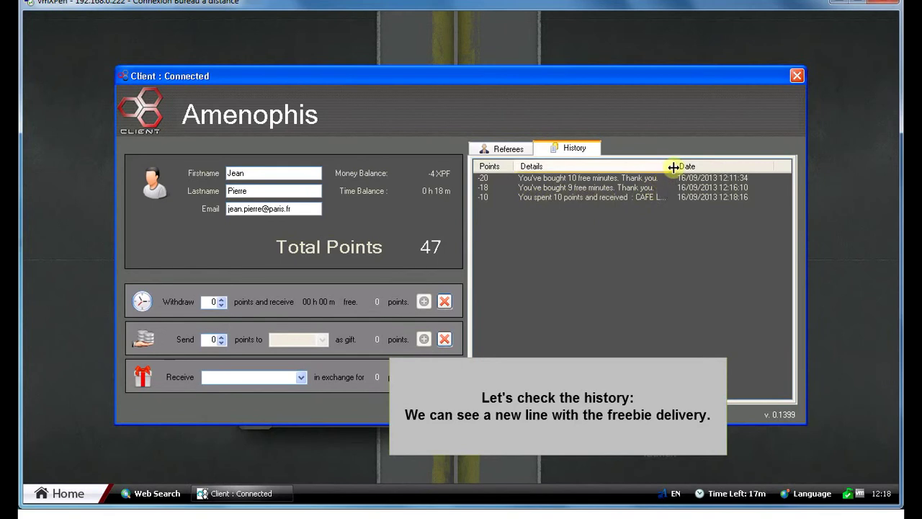
drag(673, 167, 719, 167)
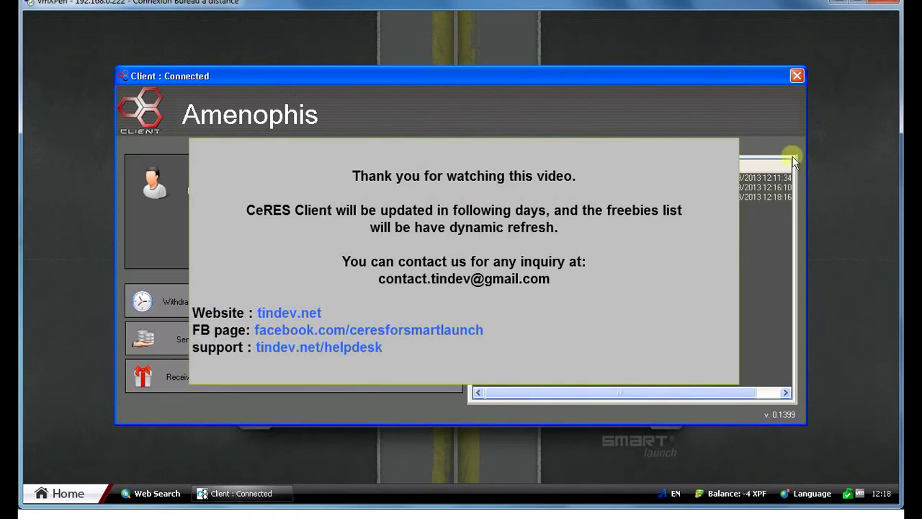
Step: Close CeRES Client, log out of the station, and sign in as 'admin' with the administrator password
click(798, 77)
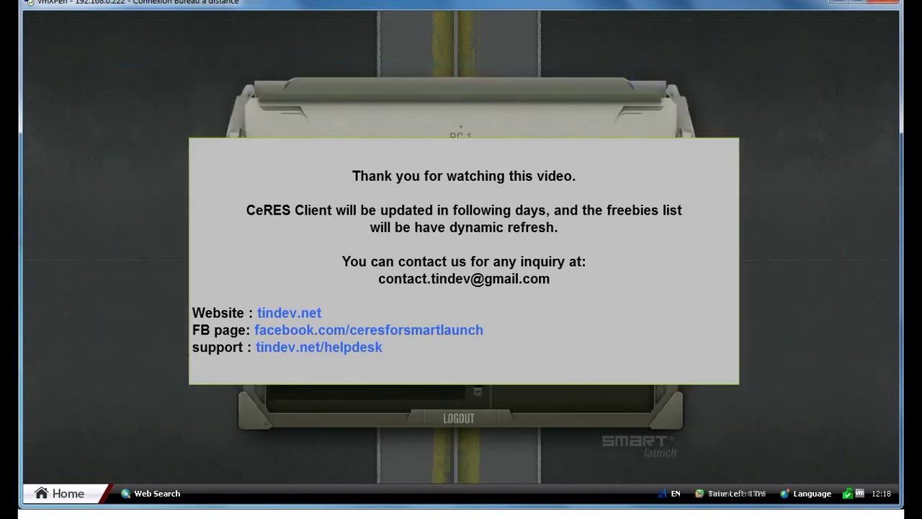
click(456, 421)
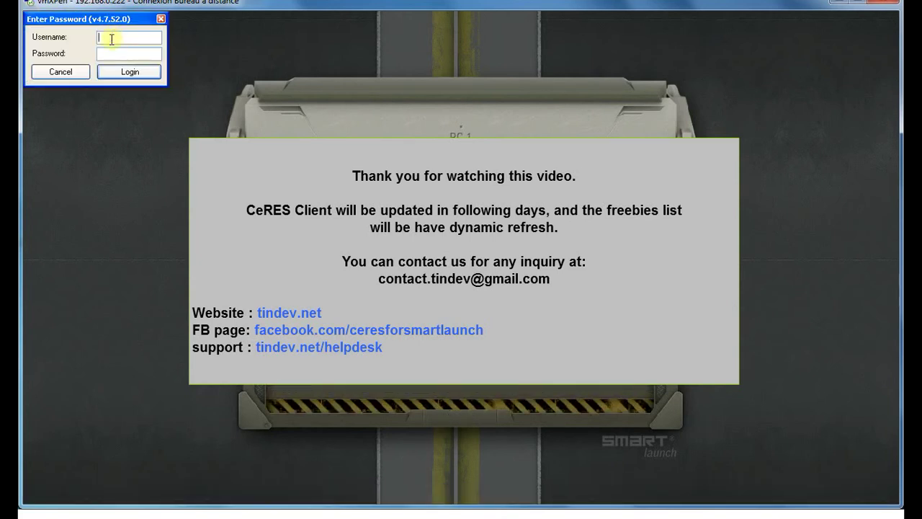
click(111, 40)
text(admin)
key(Tab)
text(•••••••••)
key(Return)
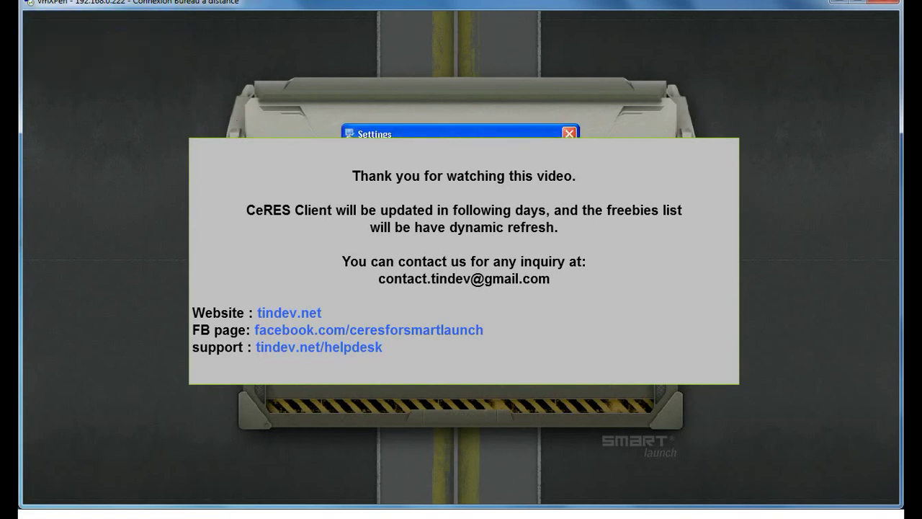